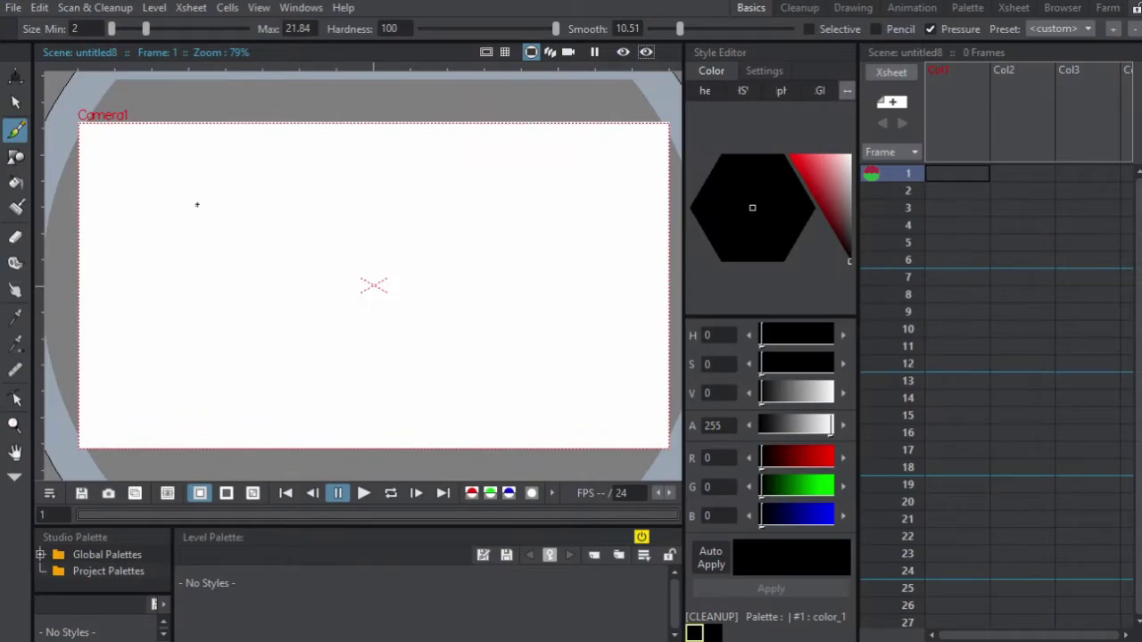
Sketch a test circle on frame 1 with the Brush tool and undo it.
mouse_move(336, 210)
left_mouse_down()
mouse_move(312, 191)
mouse_move(327, 217)
left_mouse_up()
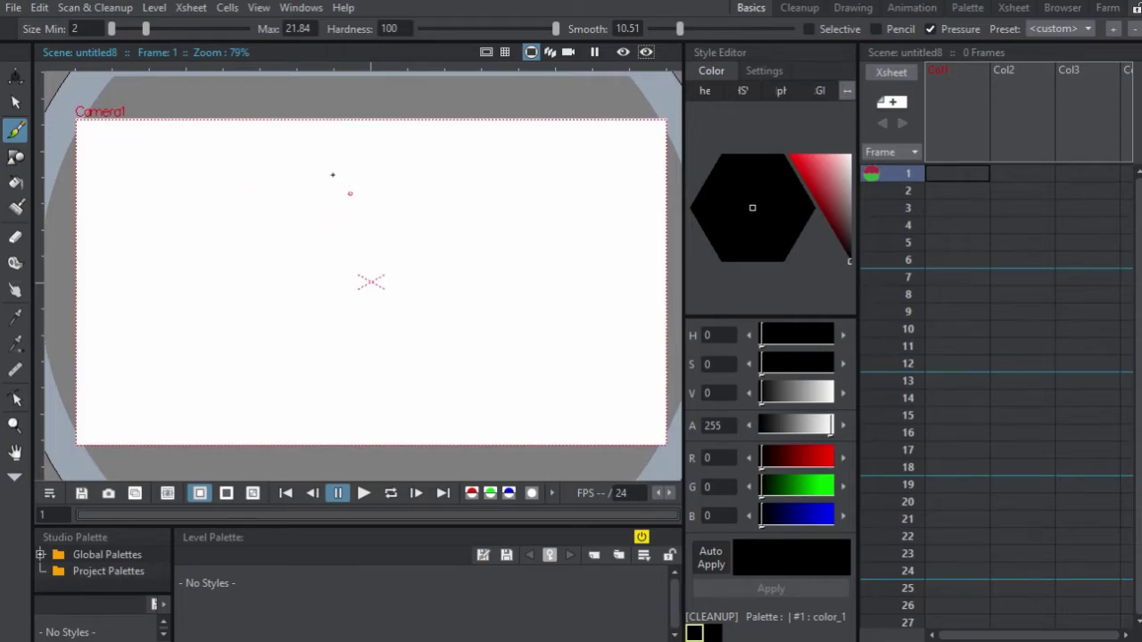
mouse_move(332, 175)
left_mouse_down()
mouse_move(311, 184)
mouse_move(337, 180)
left_mouse_up()
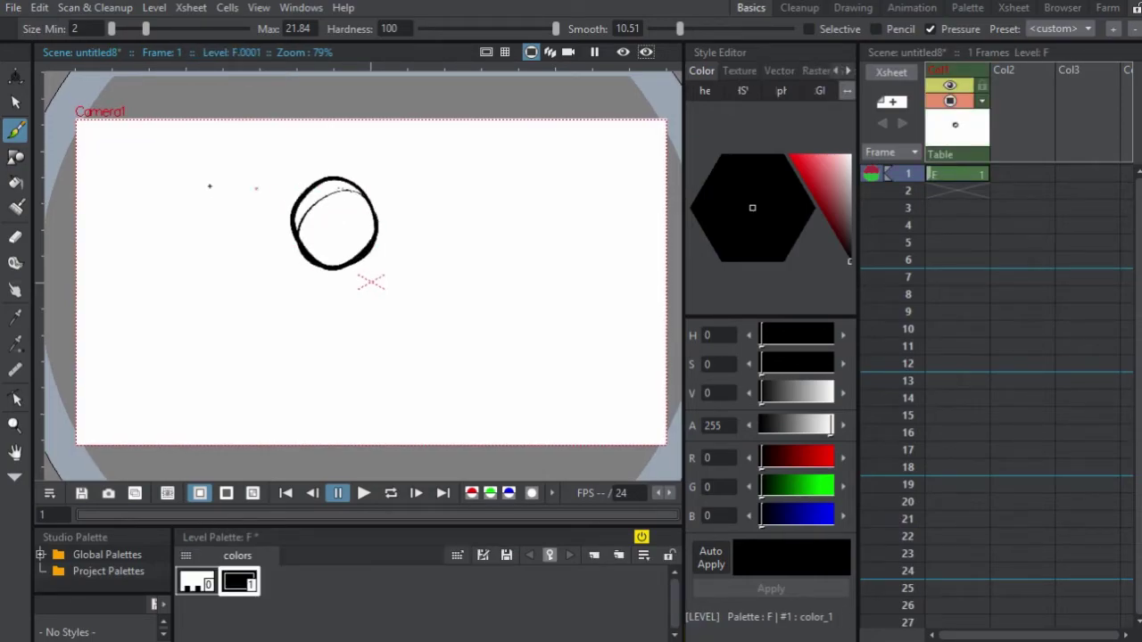
left_click(14, 236)
key("ctrl+z")
key("ctrl+z")
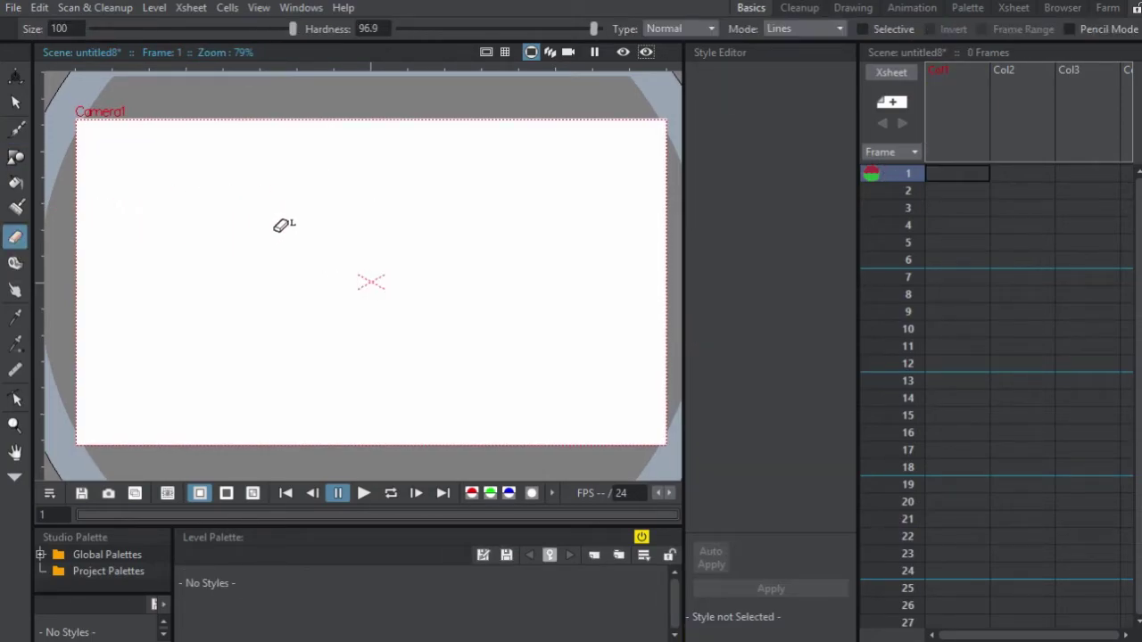
left_click(14, 129)
left_click_drag(207, 184, 195, 188)
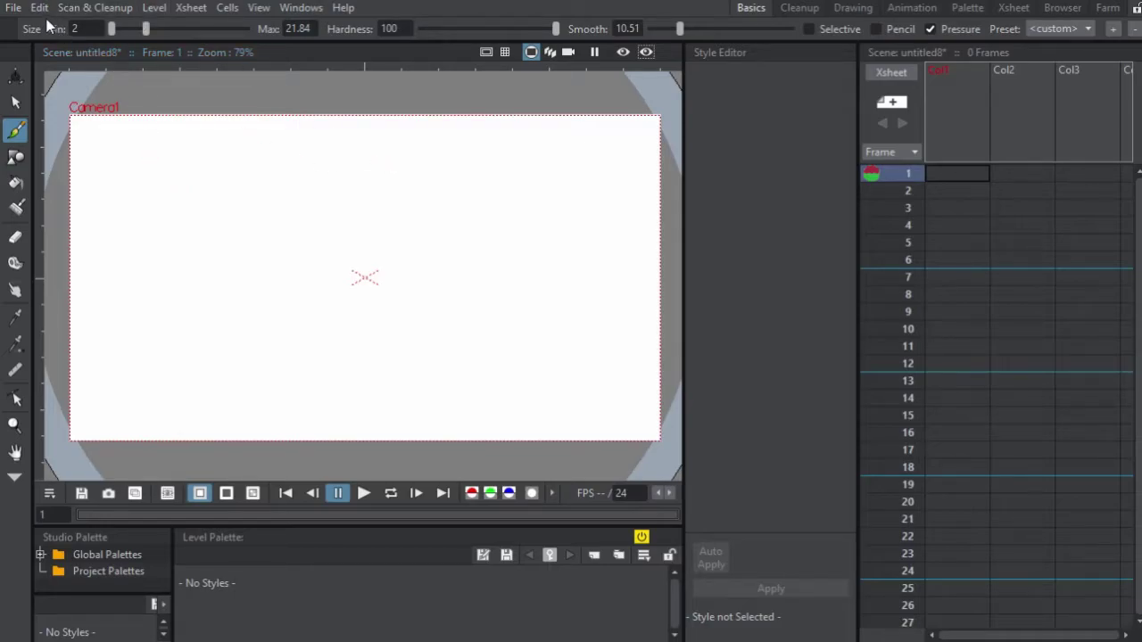
left_click(116, 8)
mouse_move(176, 11)
left_click(720, 160)
scroll(433, 229, "down", 2)
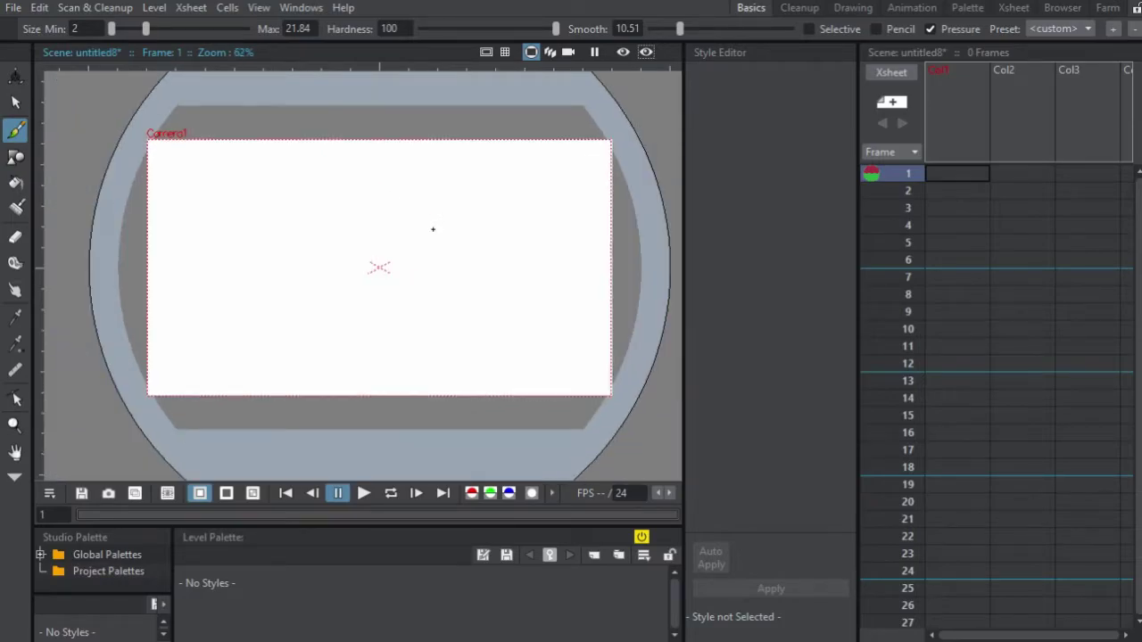
scroll(433, 230, "up", 2)
mouse_move(432, 230)
left_mouse_down()
mouse_move(421, 229)
mouse_move(431, 229)
left_mouse_up()
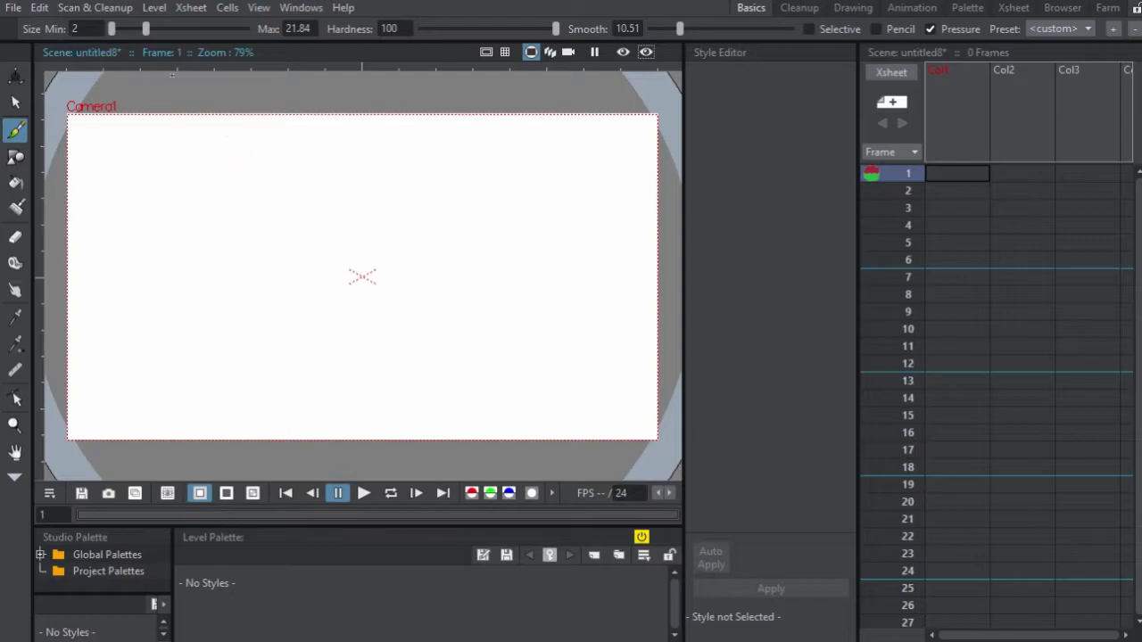
Select frame 1 of the first column and make the Xsheet panel slightly wider.
left_click(951, 174)
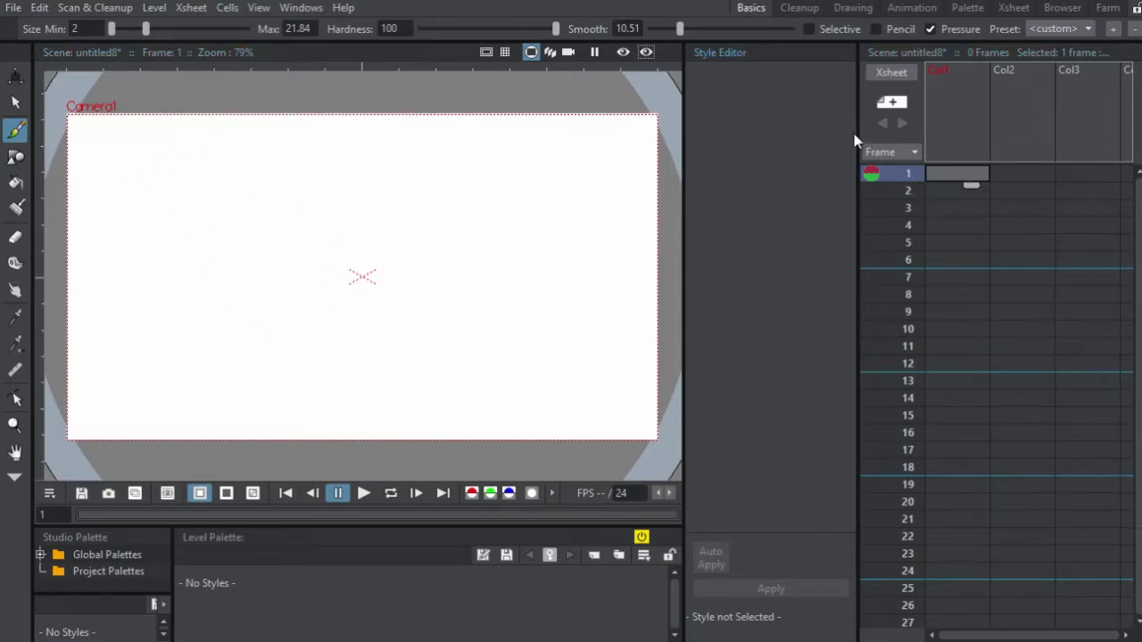
left_click_drag(857, 133, 735, 140)
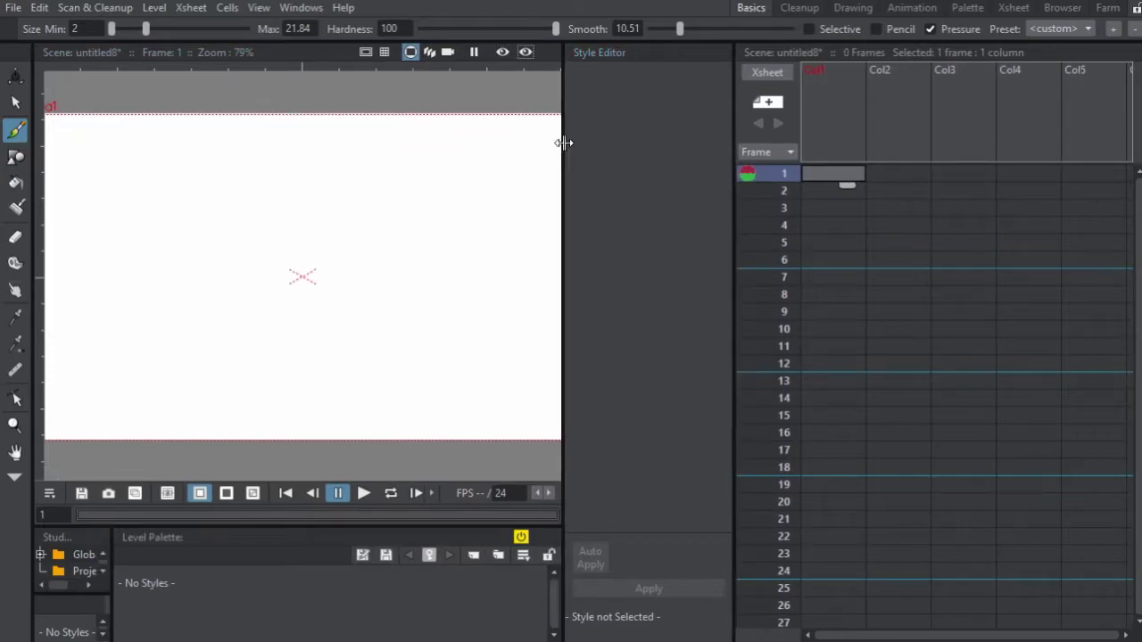
left_click_drag(564, 143, 658, 143)
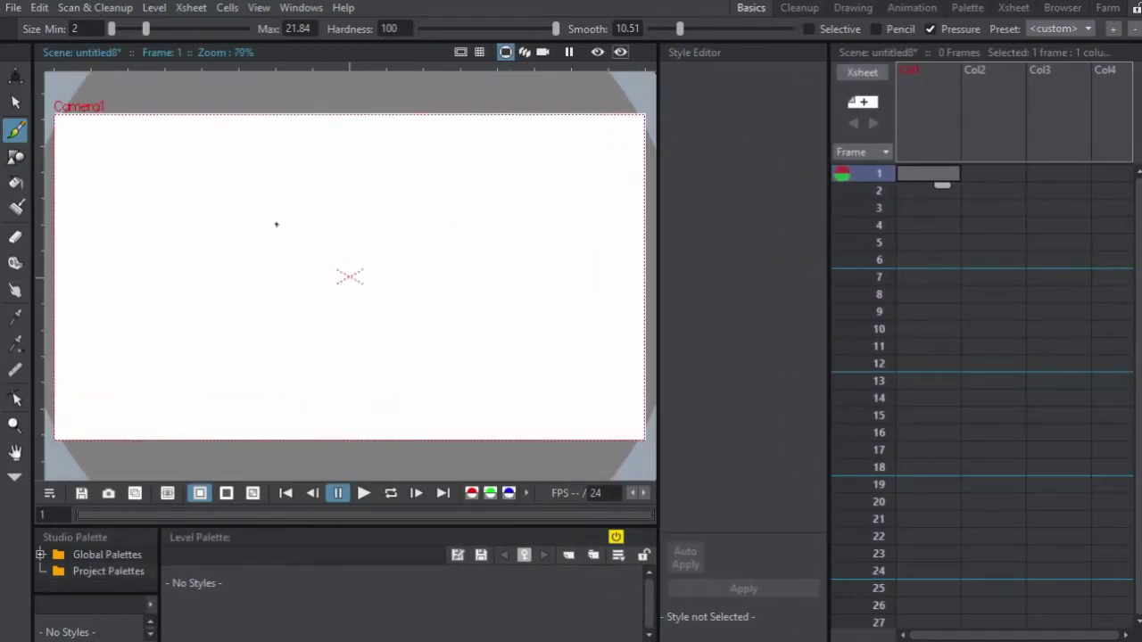
Open the Drawing category of the application preferences.
left_click(13, 7)
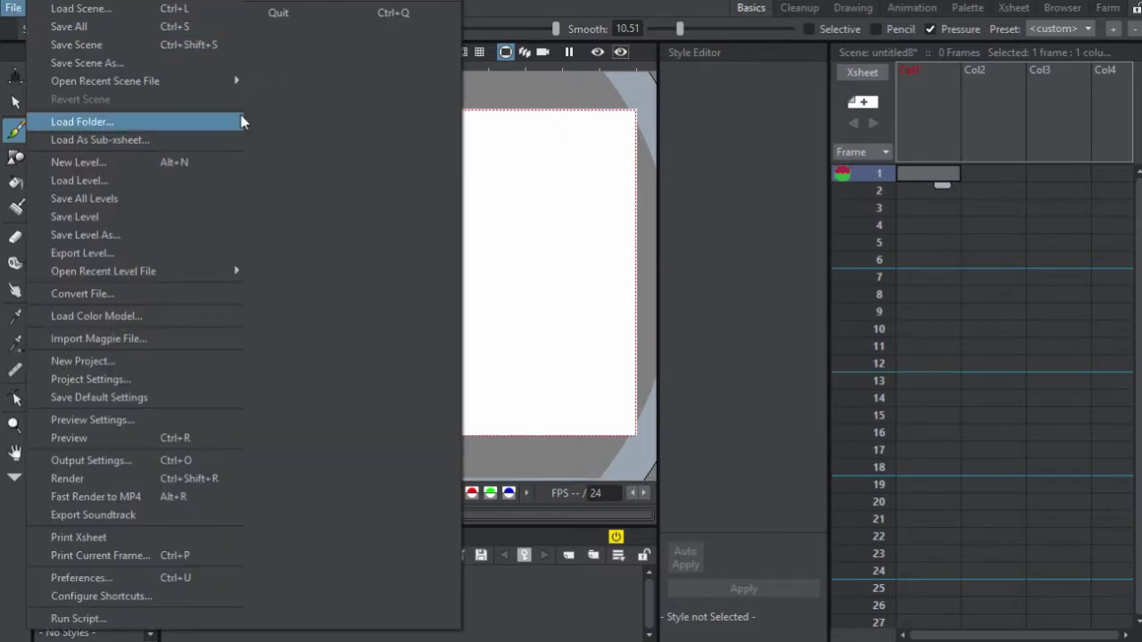
left_click(465, 3)
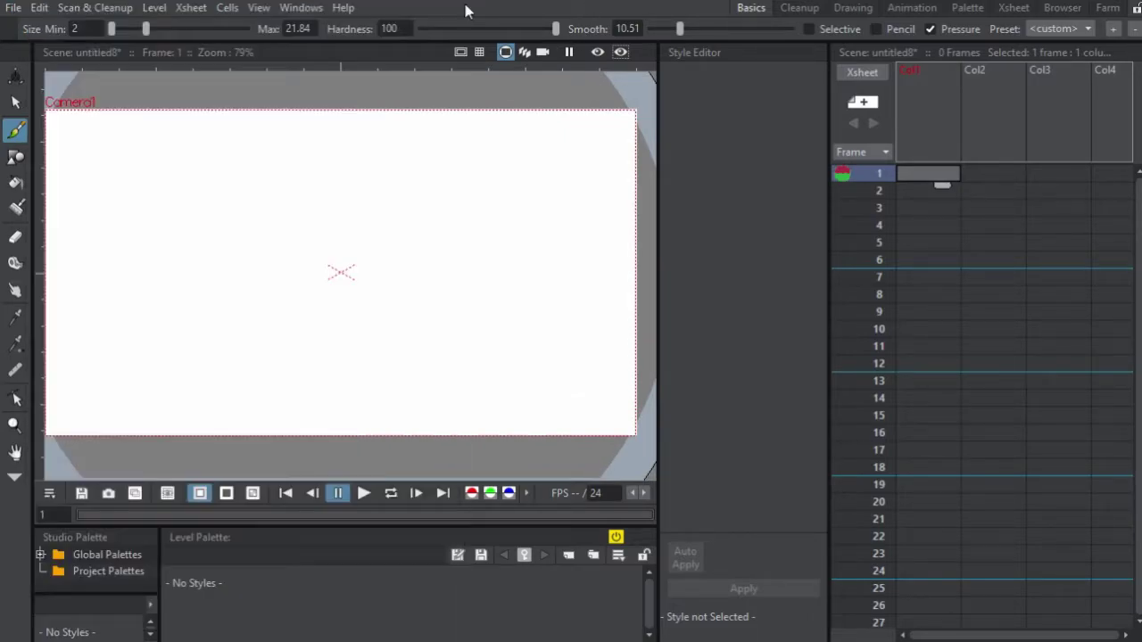
left_click(14, 8)
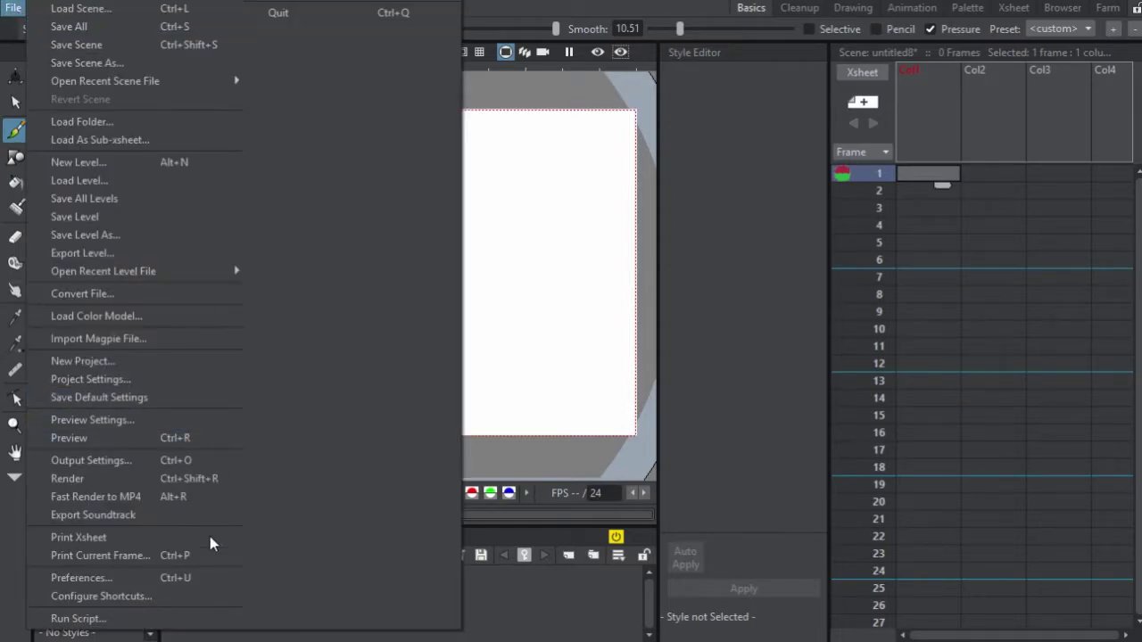
left_click(194, 580)
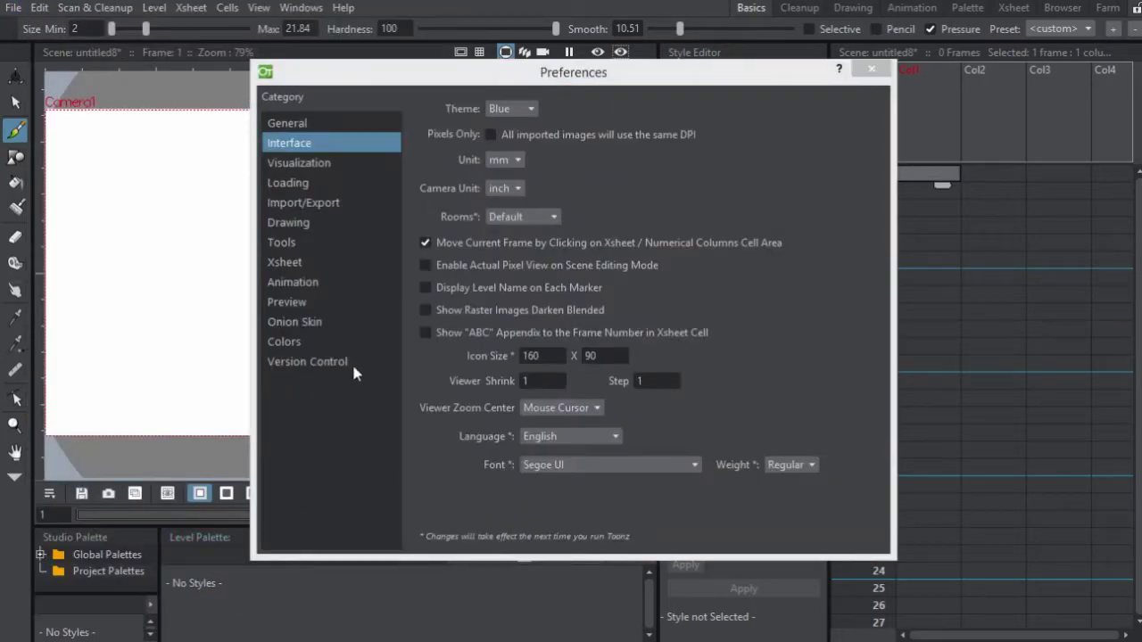
left_click(306, 225)
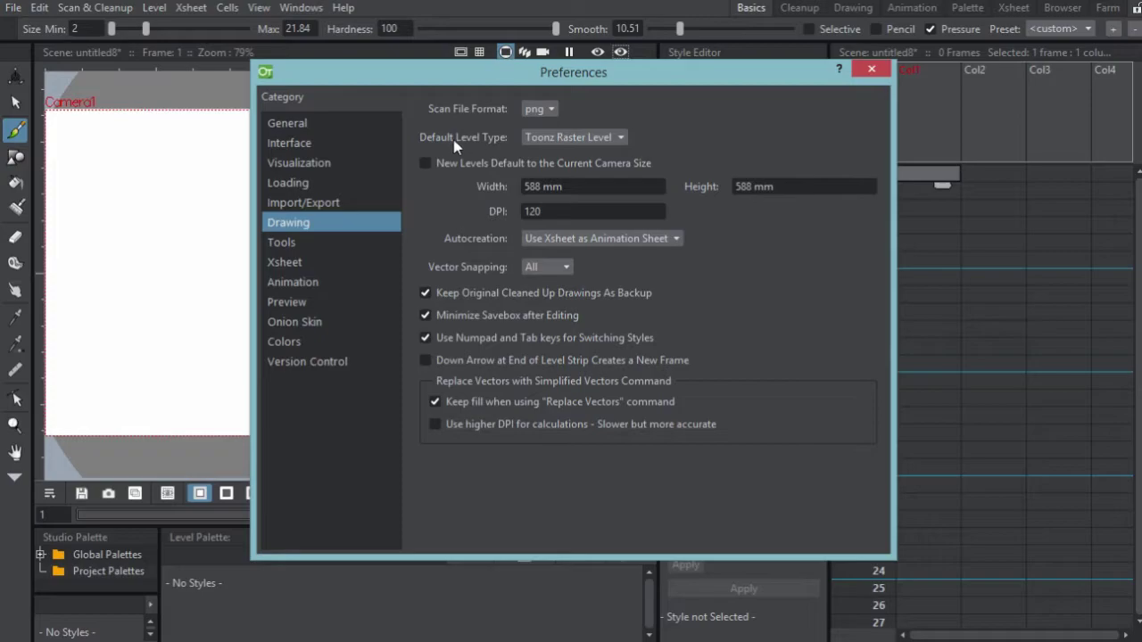
Review the choices for Default Level Type and Scan File Format, keep the current settings and close the preferences.
left_click(530, 138)
left_click(570, 127)
left_click(568, 138)
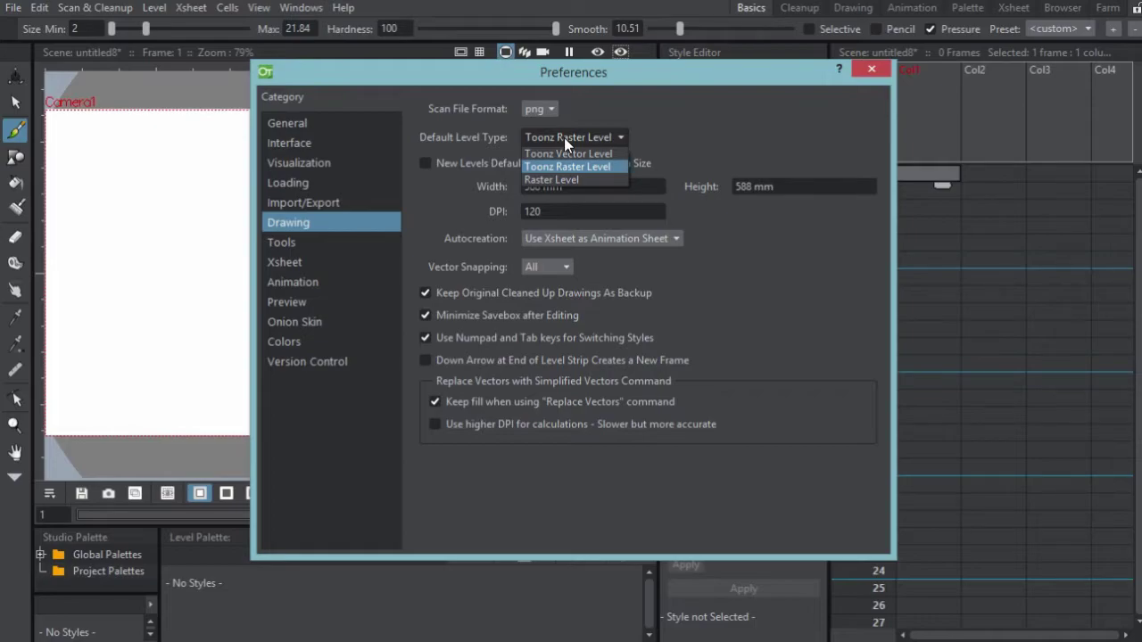
left_click(625, 116)
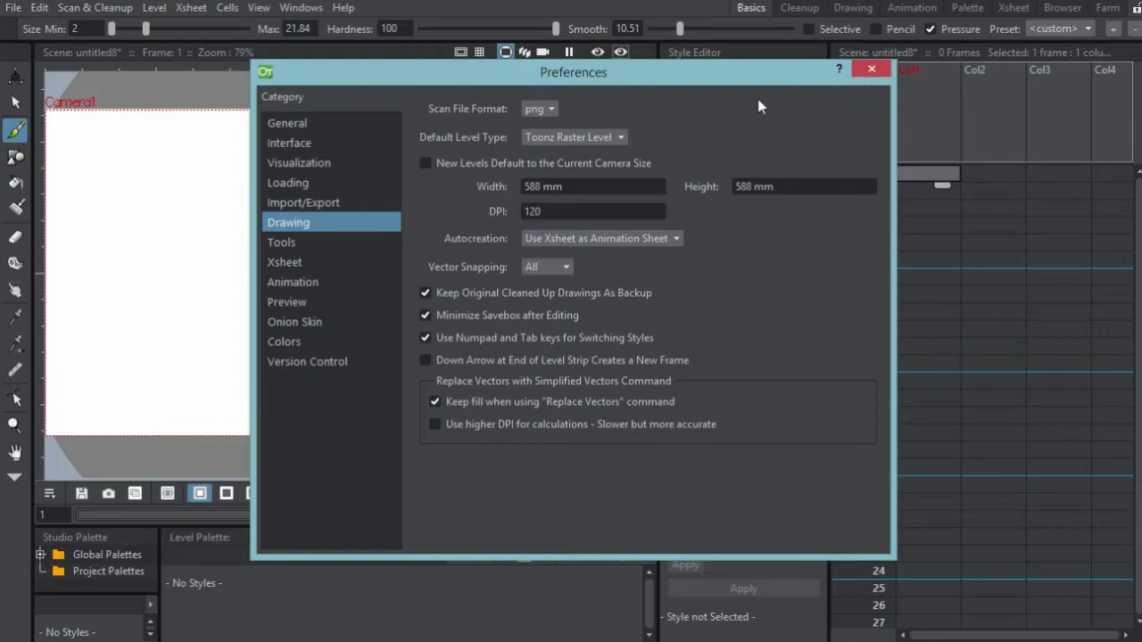
left_click(552, 115)
left_click(555, 111)
left_click(535, 114)
left_click(575, 115)
left_click(872, 70)
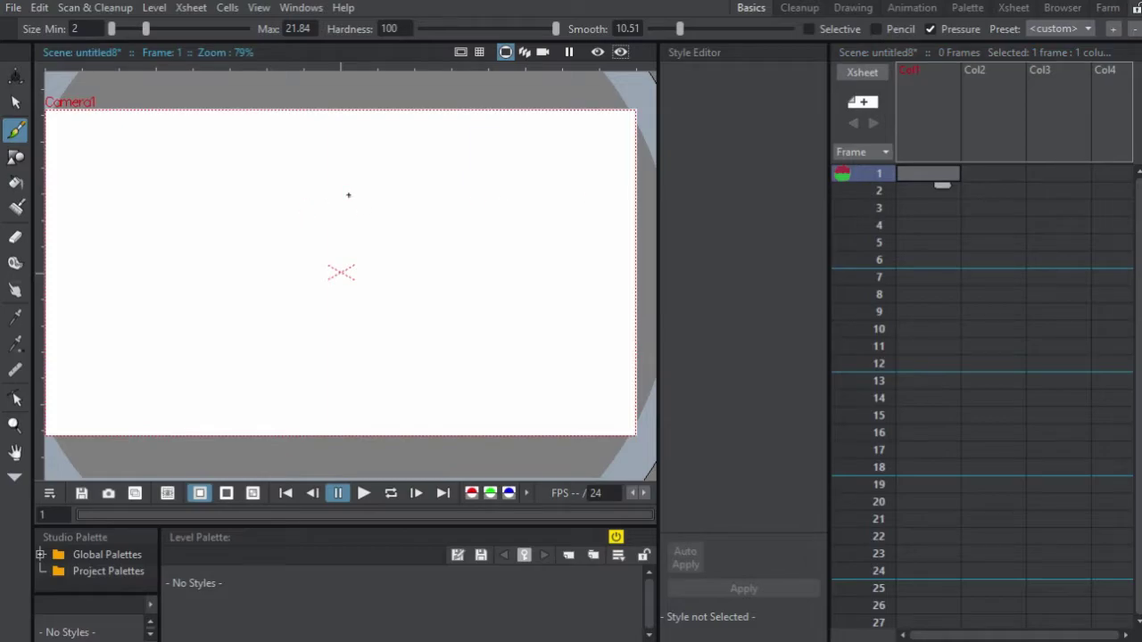
Draw a short, slightly curved brush stroke on frame 1, up and to the side of the canvas centre.
mouse_move(217, 166)
left_mouse_down()
mouse_move(237, 162)
mouse_move(267, 237)
left_mouse_up()
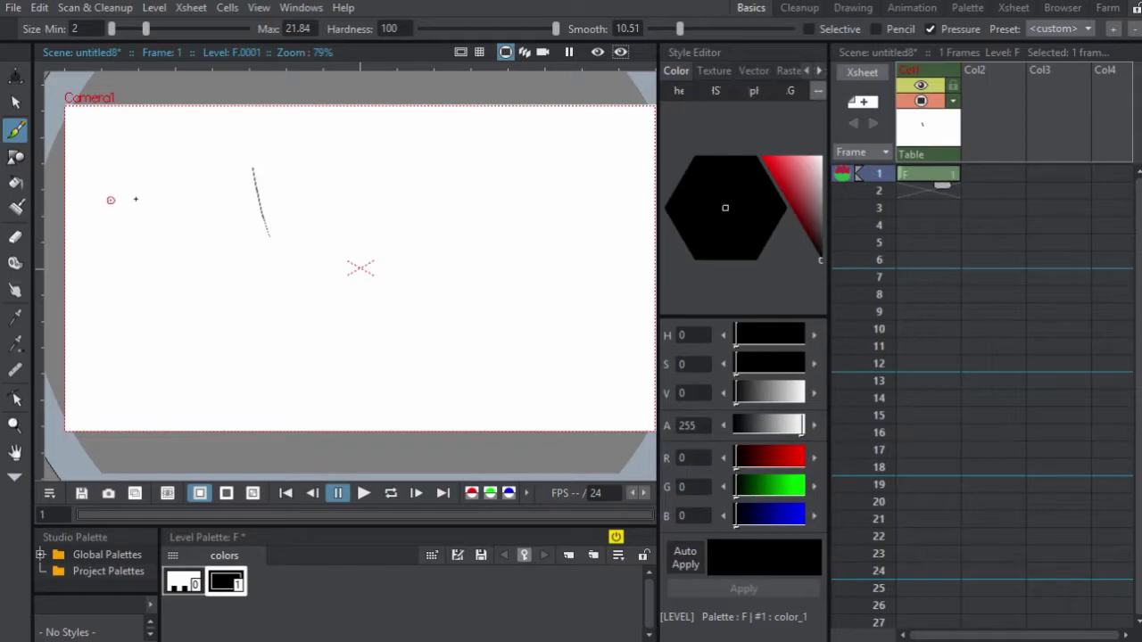
left_click_drag(208, 184, 191, 168)
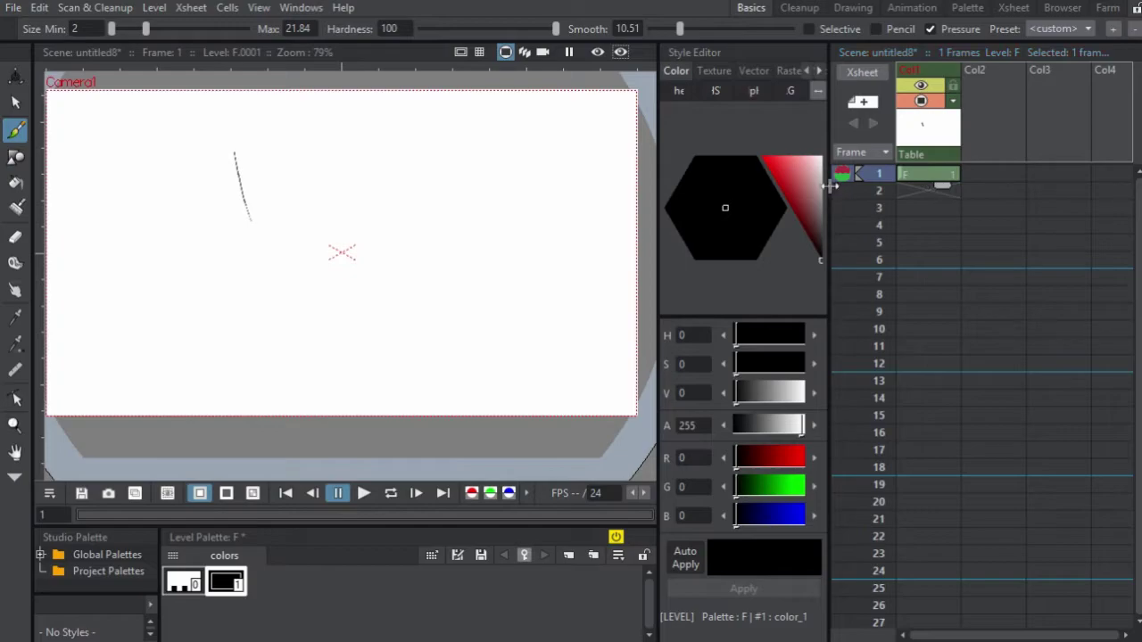
Switch the Xsheet to the horizontal Timeline layout and widen its panel across about half the workspace.
left_click_drag(830, 185, 765, 185)
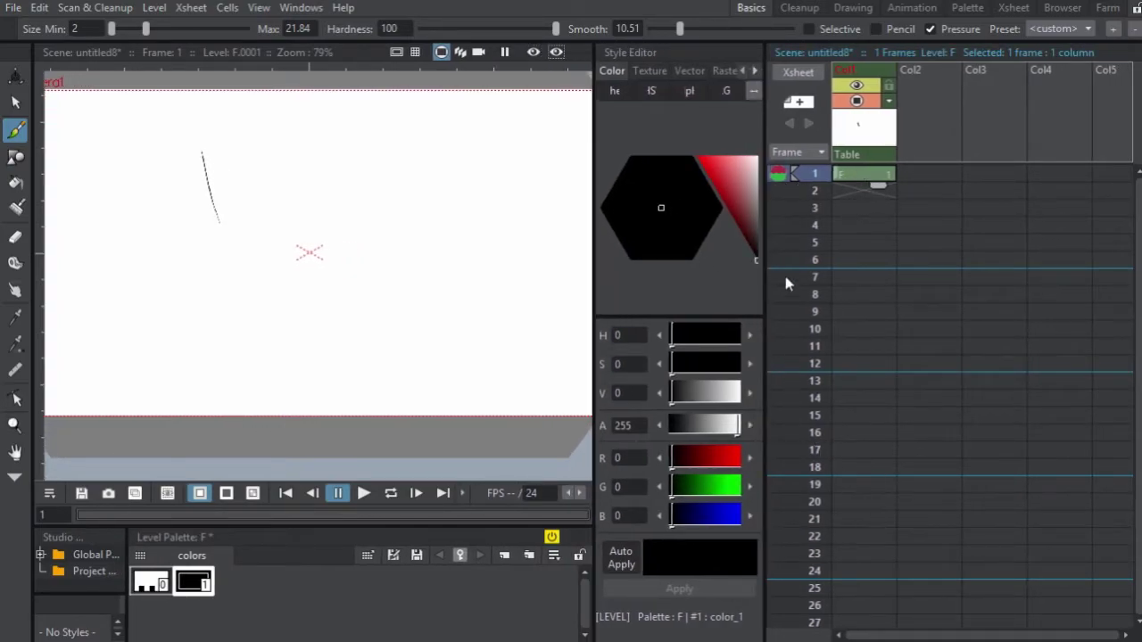
left_click(799, 73)
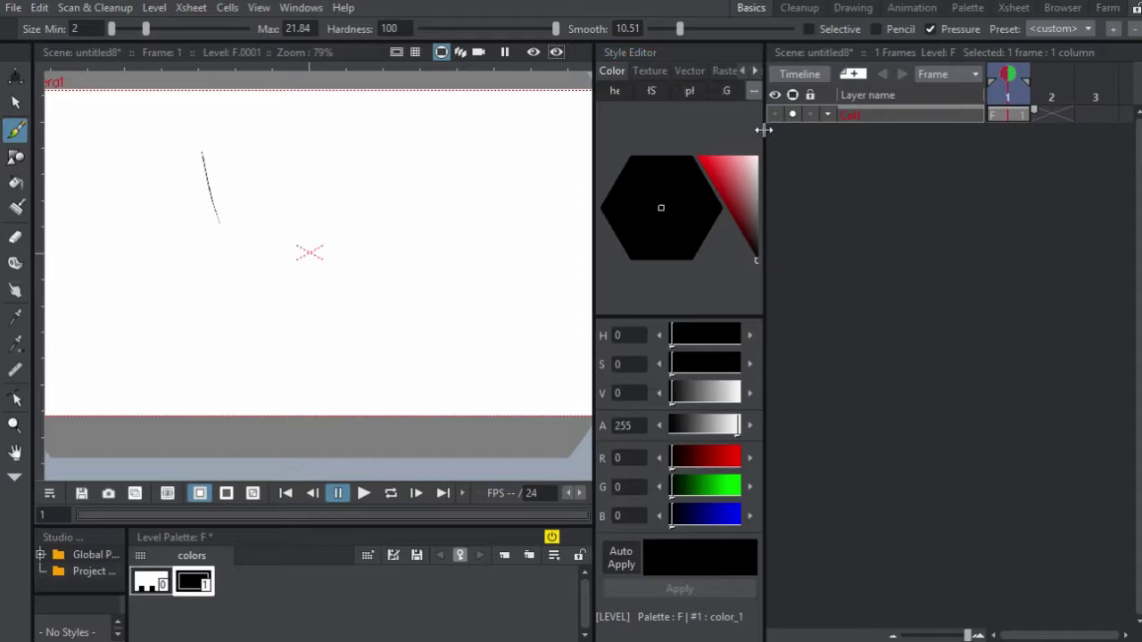
left_click_drag(765, 130, 576, 200)
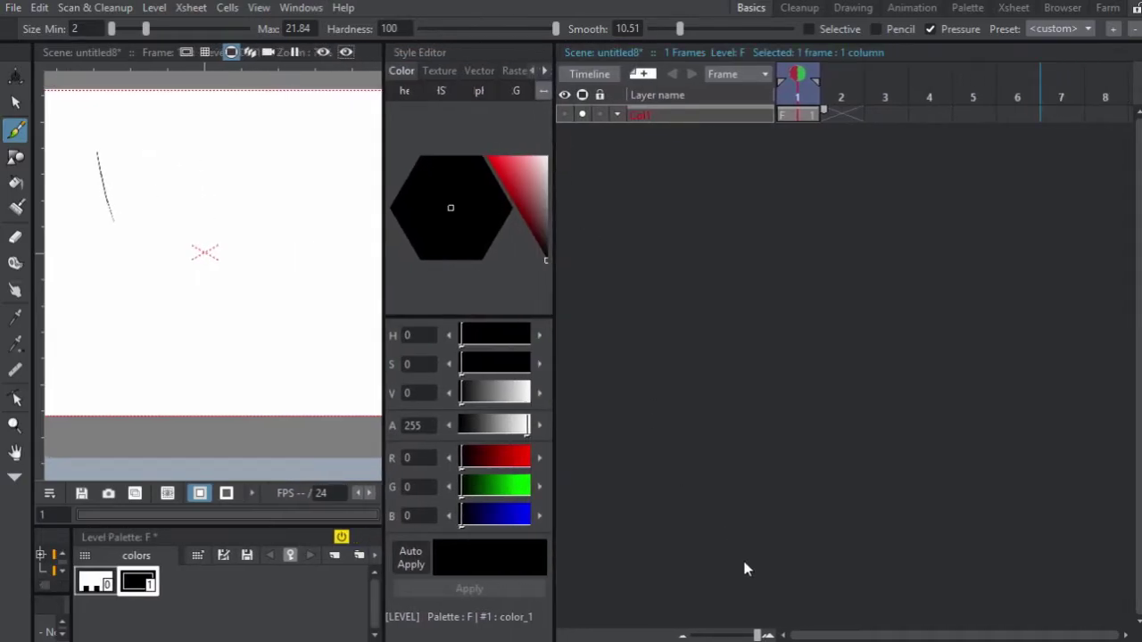
Shrink the timeline's frame scale to show about 40 frames, step forward to frame 10 and return to frame 1.
left_click_drag(759, 635, 678, 637)
key("Right")
key("Right")
key("Right")
key("Right")
key("Right")
key("Right")
key("Right")
key("Right")
key("Right")
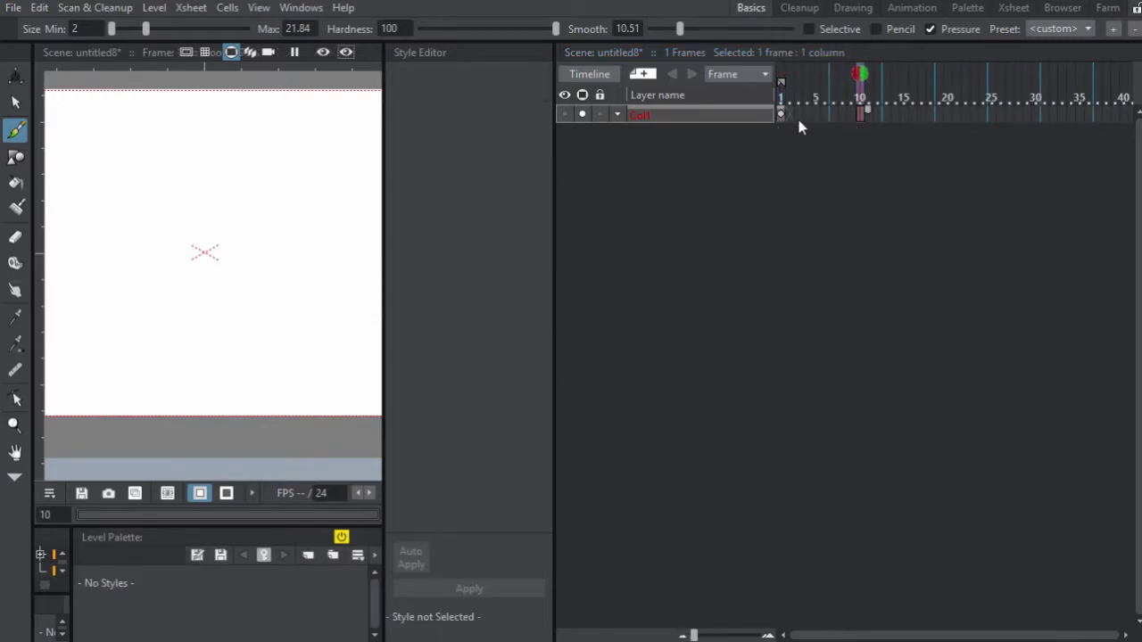
left_click(781, 114)
Undock the timeline as a floating window, enlarge it to show about 50 frames and place it below the canvas.
left_click_drag(750, 58, 447, 607)
left_click_drag(525, 558, 536, 380)
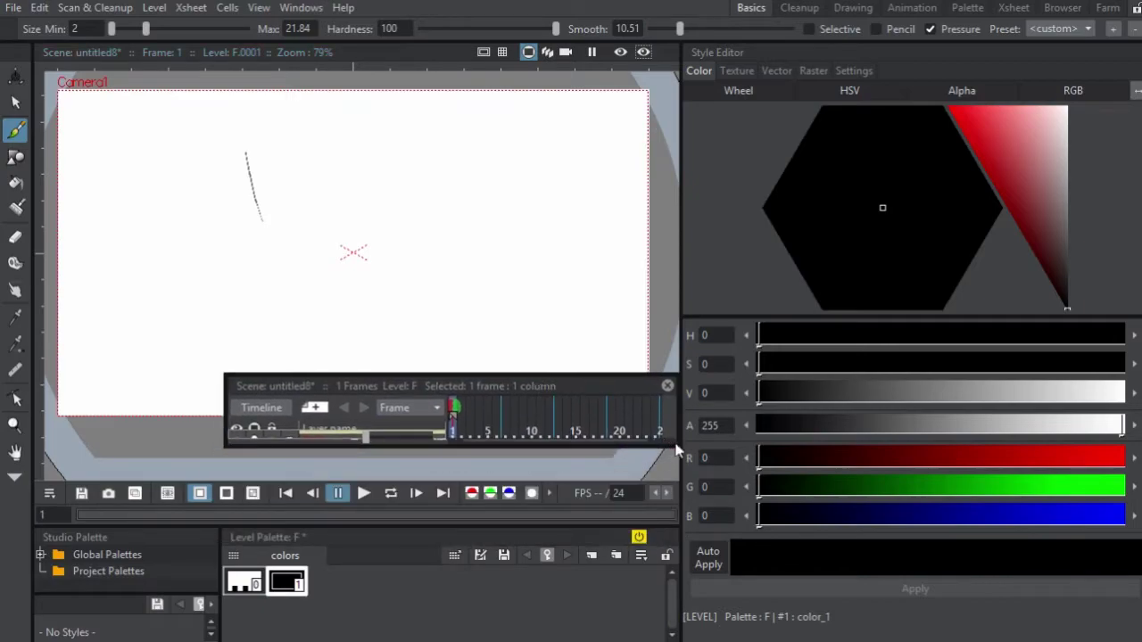
left_click_drag(672, 446, 916, 556)
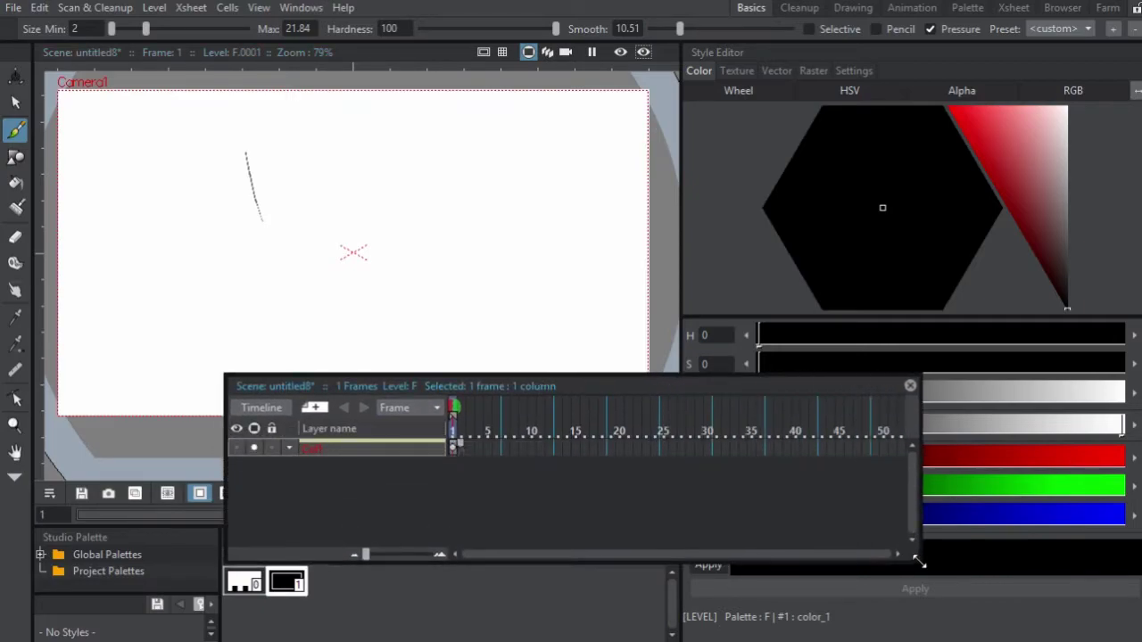
left_click_drag(603, 383, 580, 435)
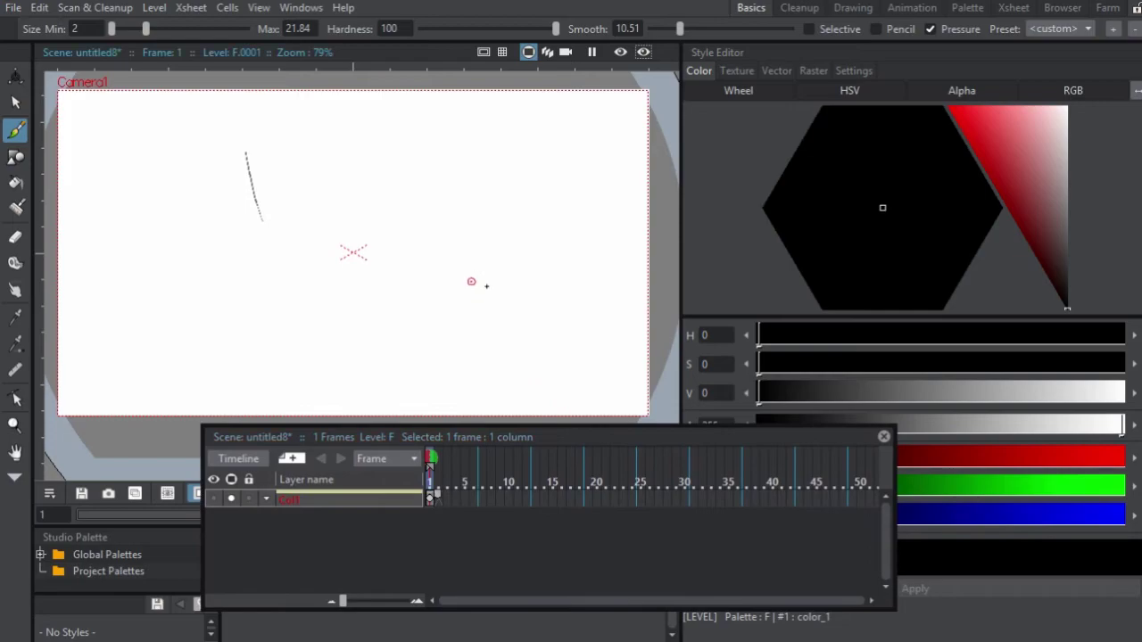
Erase the existing stroke on frame 1 and draw a curved, nearly vertical brush stroke just above the canvas centre.
left_click(15, 236)
mouse_move(241, 178)
left_mouse_down()
mouse_move(264, 163)
mouse_move(299, 228)
left_mouse_up()
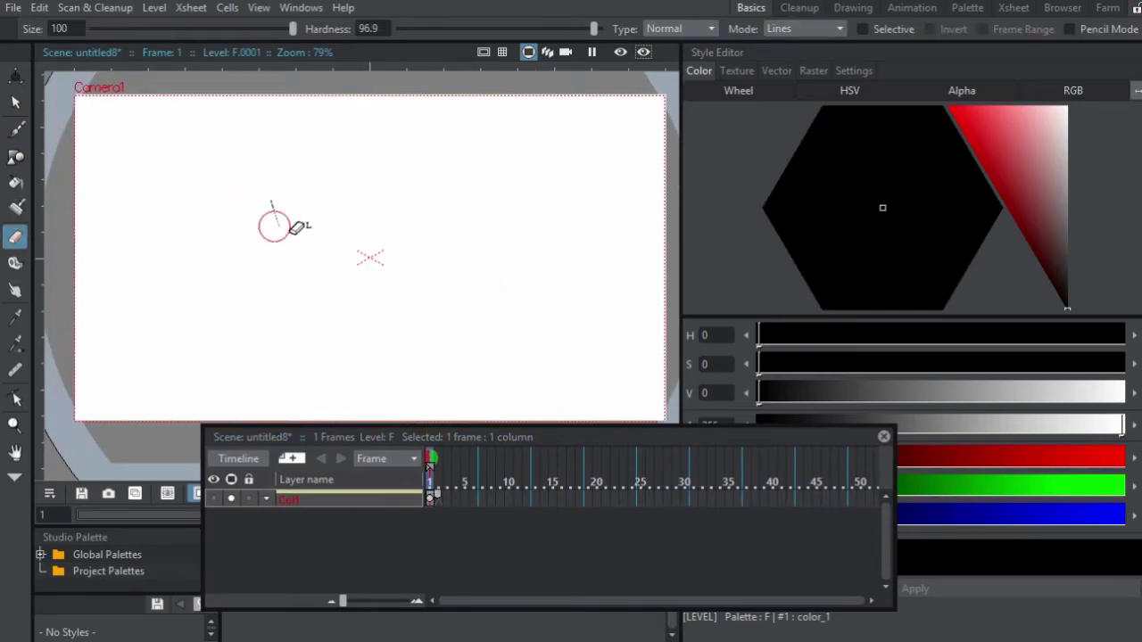
left_click(15, 129)
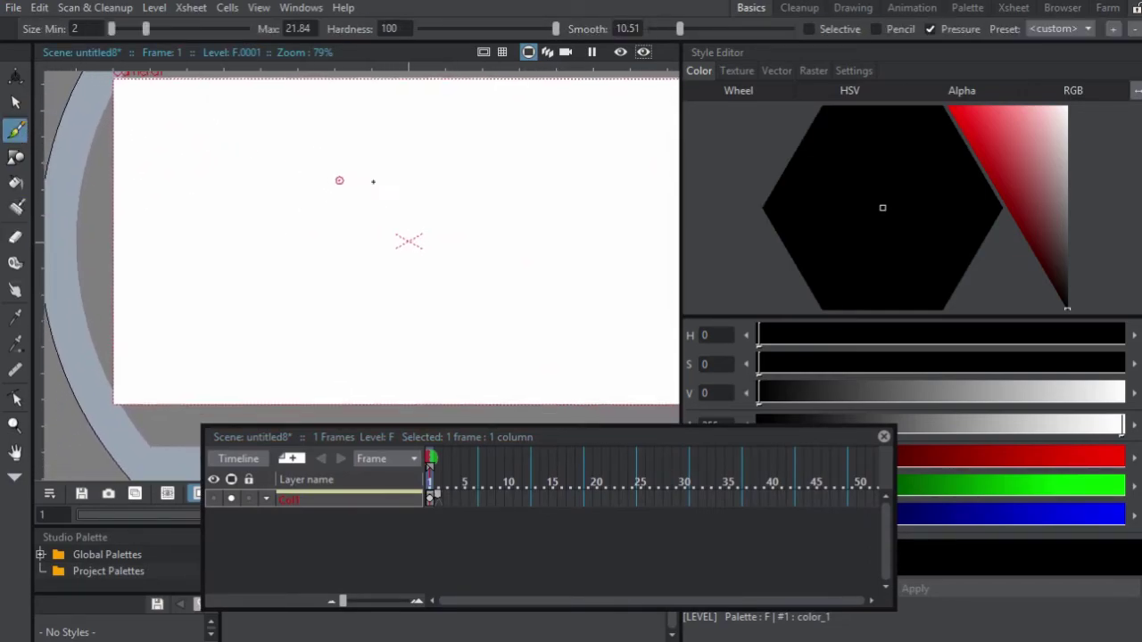
left_click_drag(331, 200, 327, 198)
left_click_drag(306, 141, 269, 106)
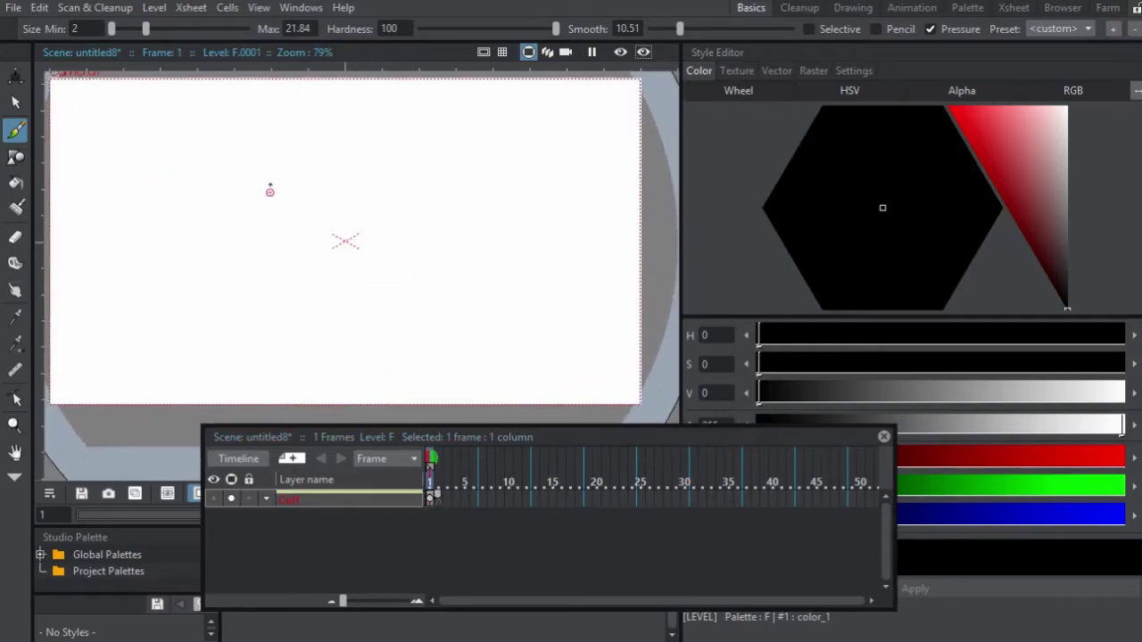
left_click_drag(322, 143, 317, 234)
left_click(15, 237)
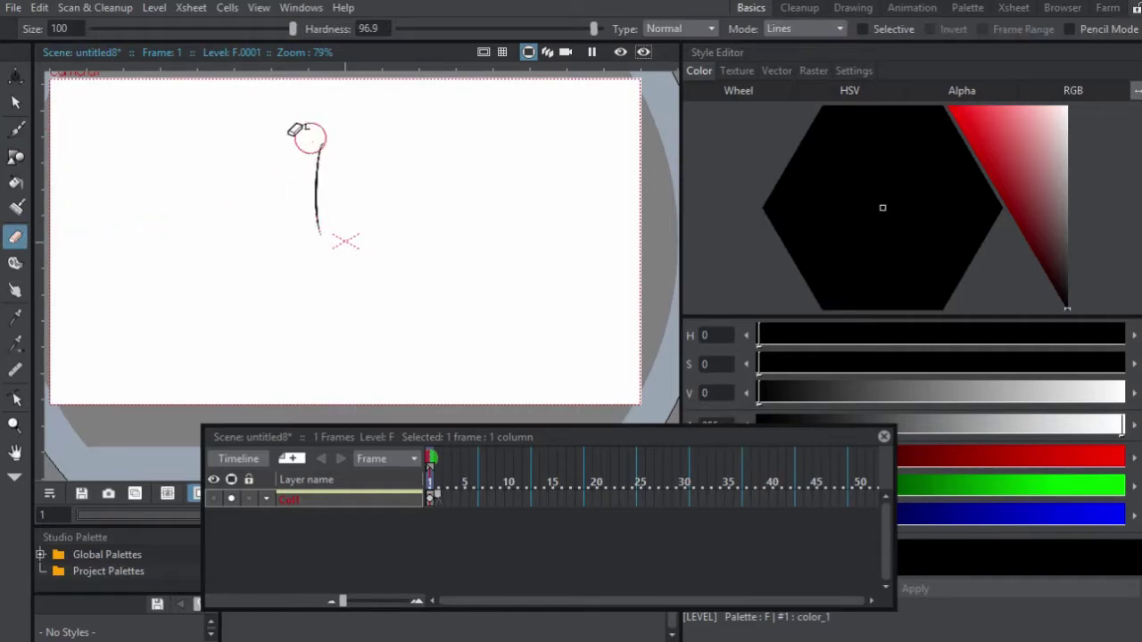
left_click(15, 129)
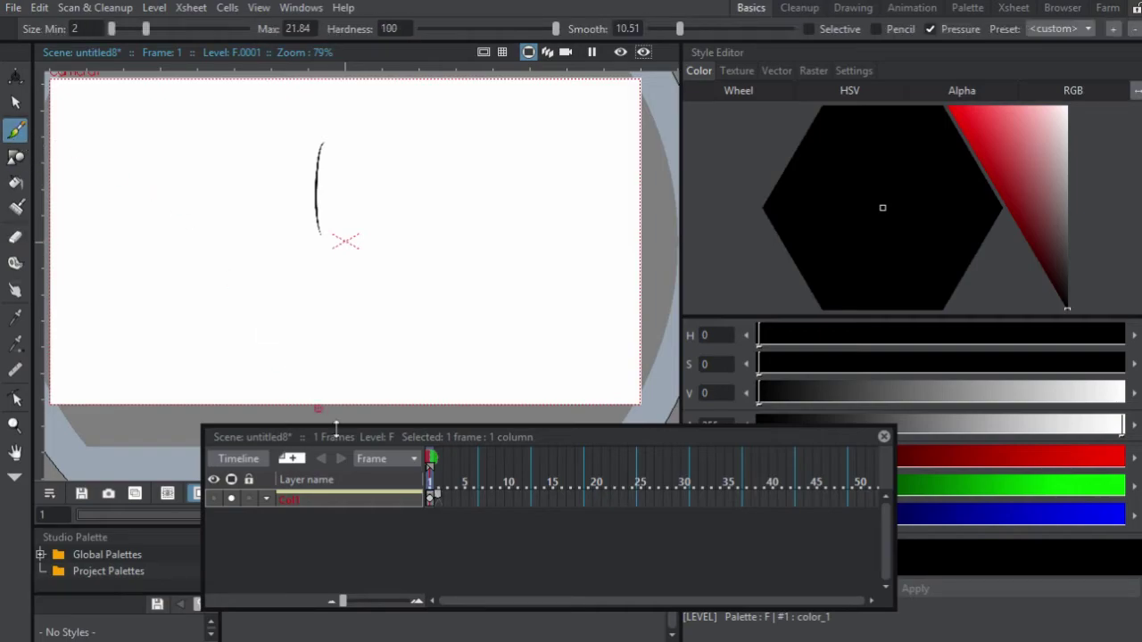
Draw one curved vertical brush stroke each on frames 2 and 3, placing the frame 3 stroke beyond the canvas centre.
left_click(439, 498)
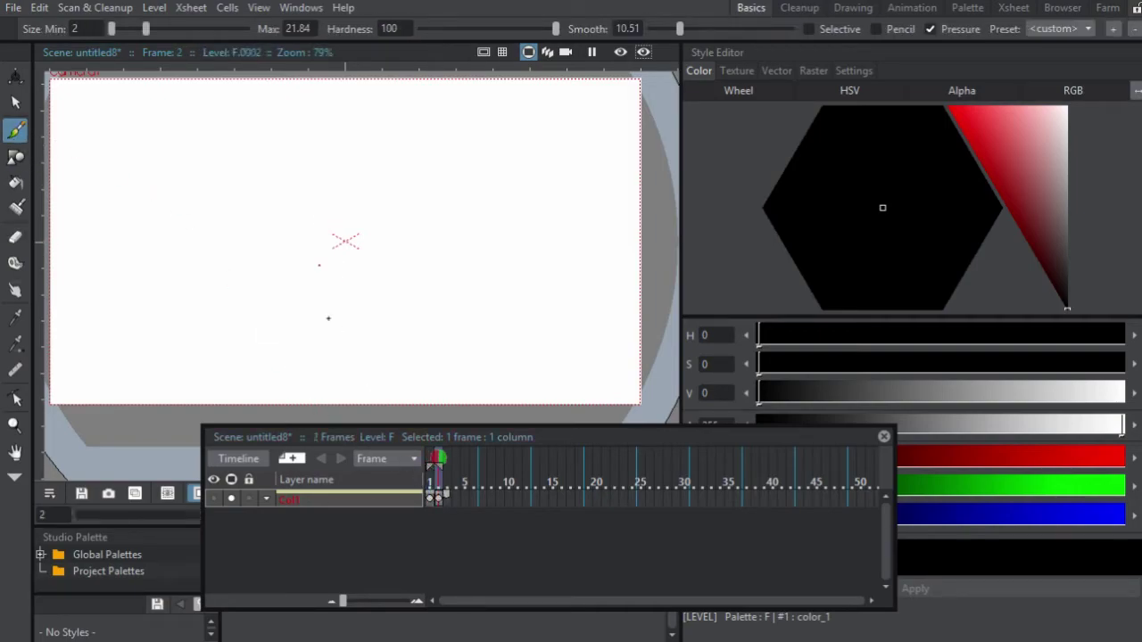
left_click_drag(327, 179, 327, 319)
left_click(446, 497)
left_click_drag(367, 196, 369, 340)
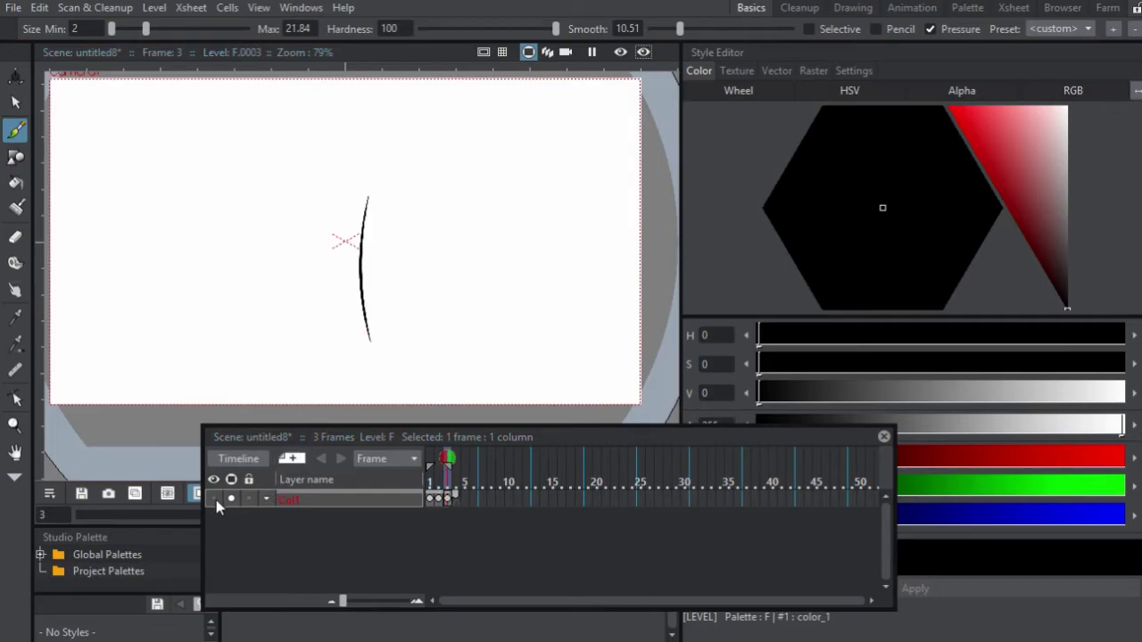
Turn on preview visibility for the Col1 layer and view its drawings on frames 1, 2 and 3.
left_click(215, 499)
left_click(432, 499)
left_click(437, 505)
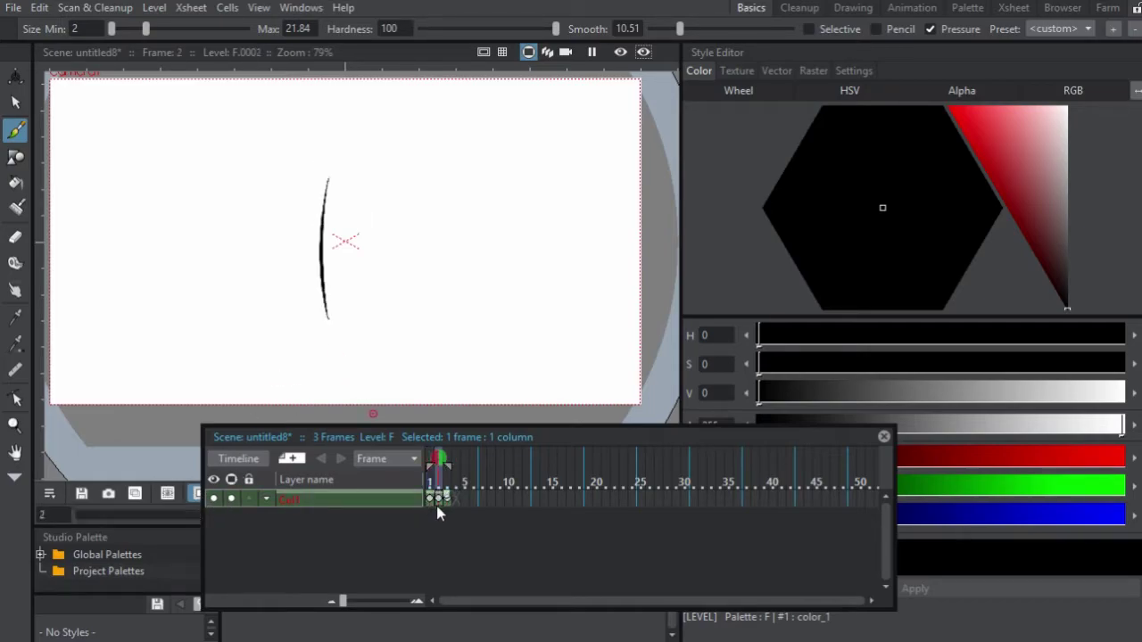
left_click(444, 499)
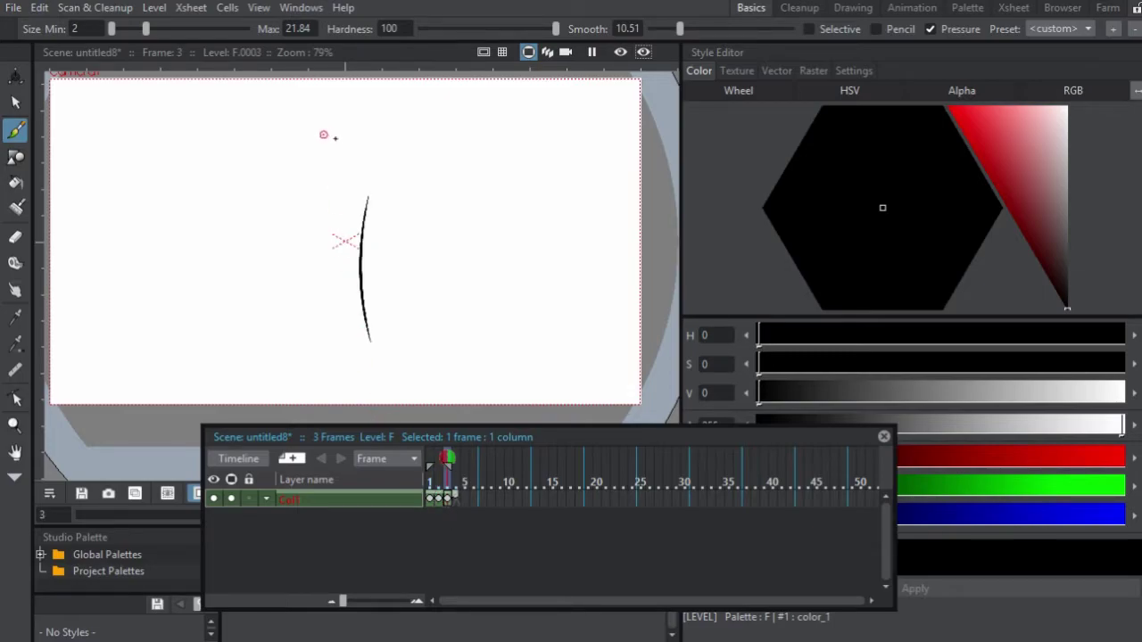
Draw a long wavy brush stroke with varying pressure across the upper part of the canvas on frame 3.
left_click_drag(312, 160, 415, 164)
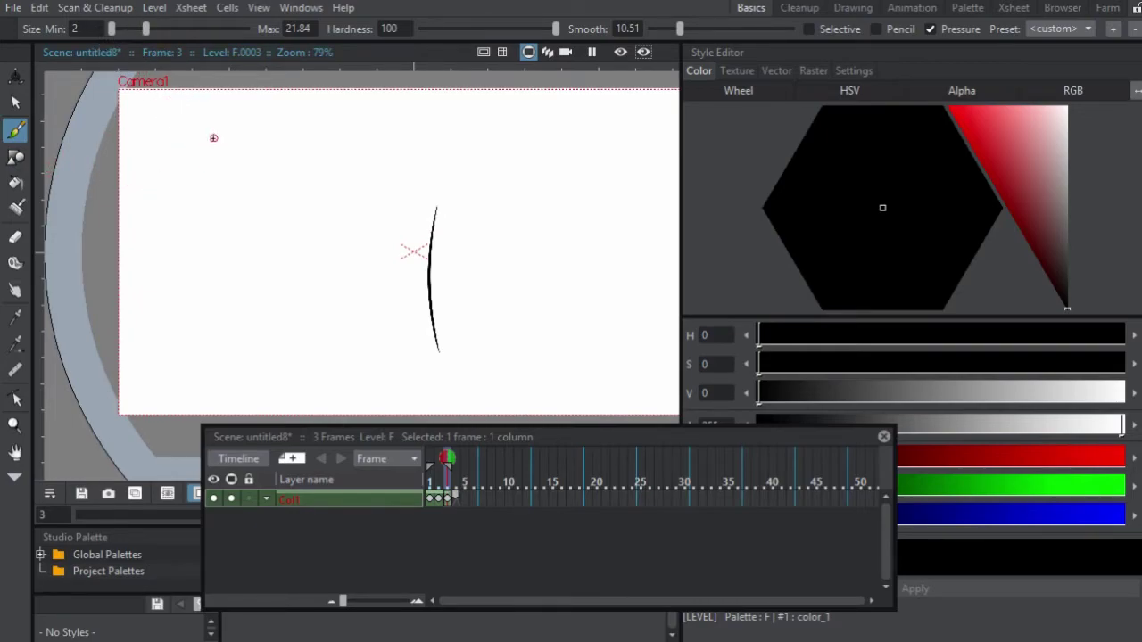
mouse_move(214, 140)
left_mouse_down()
mouse_move(223, 186)
mouse_move(260, 209)
mouse_move(344, 171)
mouse_move(371, 215)
mouse_move(429, 151)
mouse_move(469, 214)
mouse_move(528, 170)
mouse_move(561, 246)
mouse_move(634, 261)
mouse_move(647, 275)
left_mouse_up()
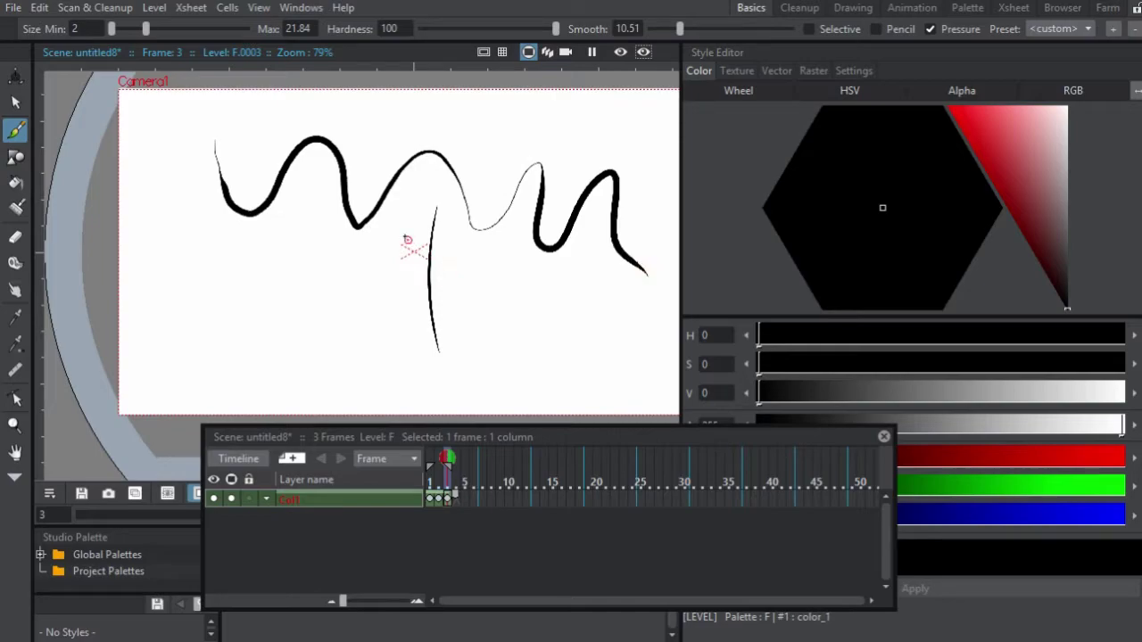
left_click_drag(239, 94, 262, 84)
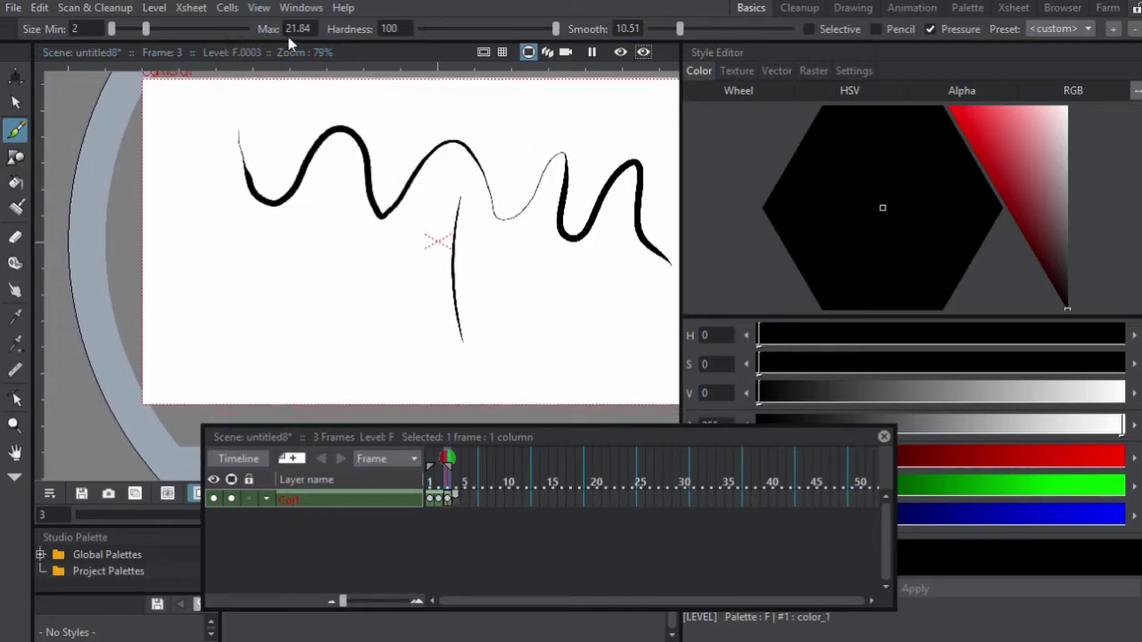
Set the brush hardness to 84.
left_click(394, 29)
type("84")
key("Return")
left_click_drag(371, 133, 382, 141)
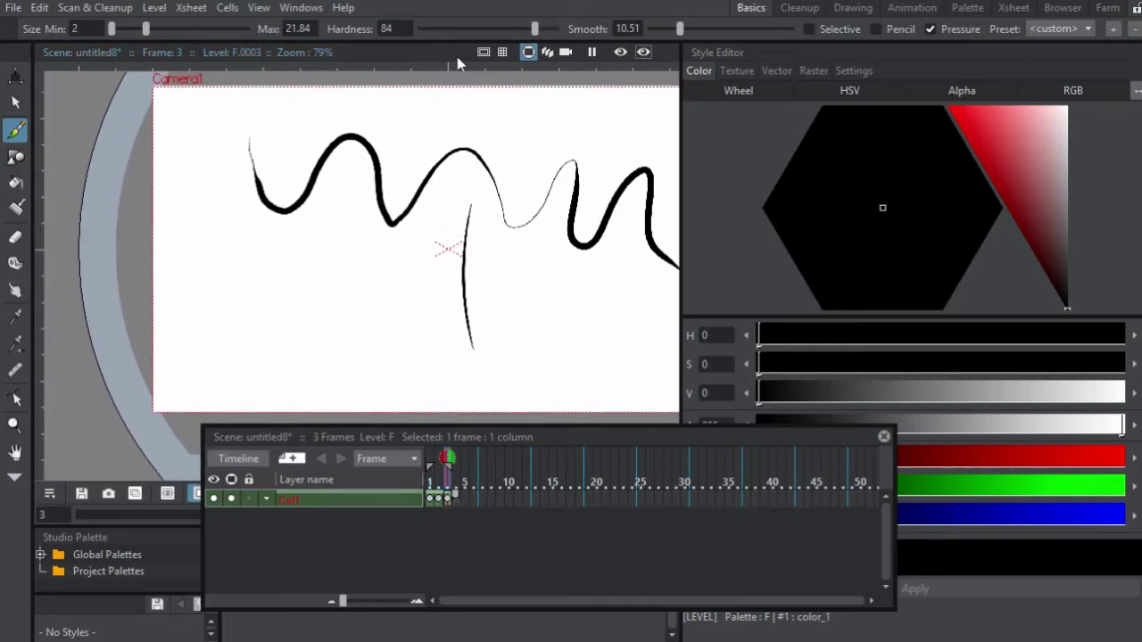
left_click_drag(389, 179, 414, 143)
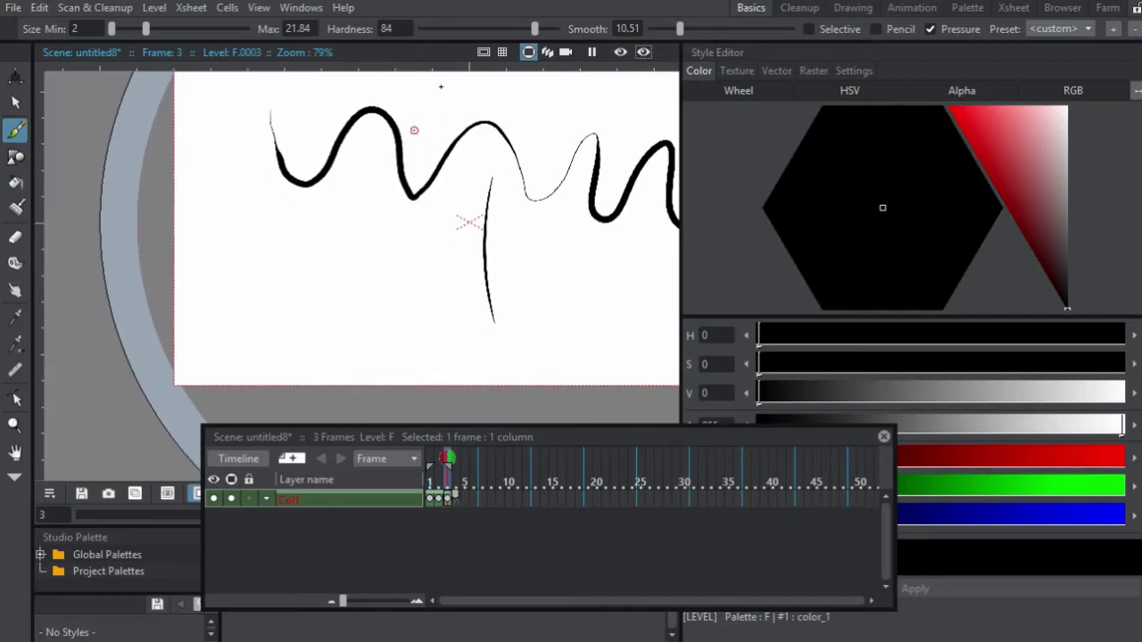
Set the brush hardness to 100 and draw a thick vertical stroke below the wavy line's first two dips.
left_click_drag(534, 28, 556, 29)
scroll(351, 176, "up", 5)
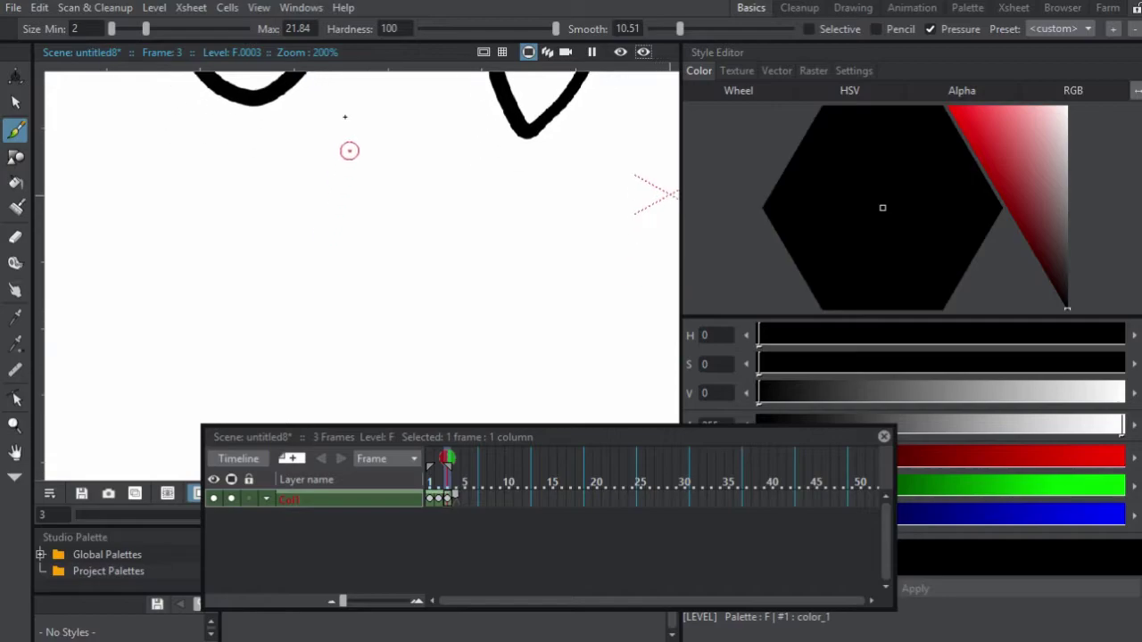
left_click_drag(376, 95, 362, 337)
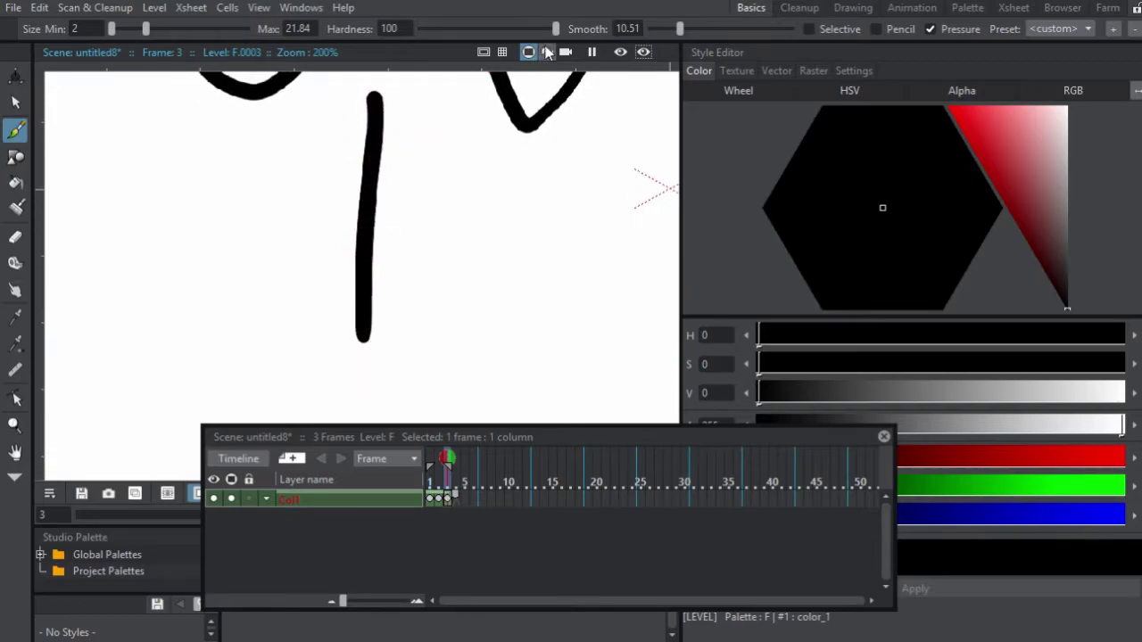
Set the brush hardness to 24.5, draw a soft vertical stroke beside the thick one and dab the thick stroke's upper end.
left_click_drag(556, 28, 453, 29)
left_click_drag(420, 106, 423, 374)
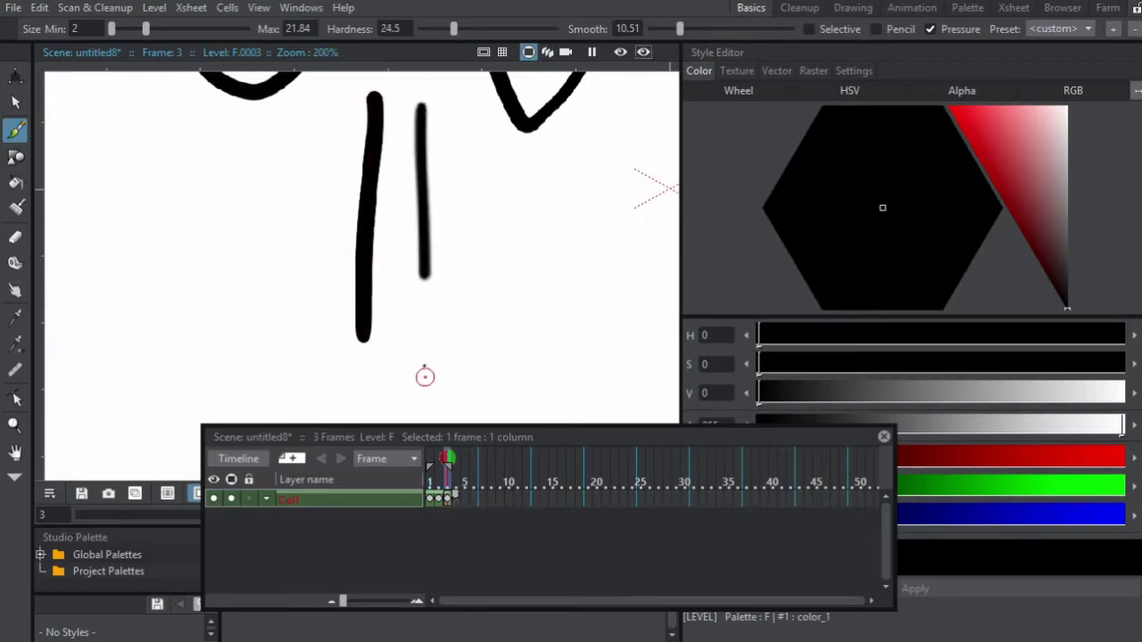
scroll(353, 156, "down", 2)
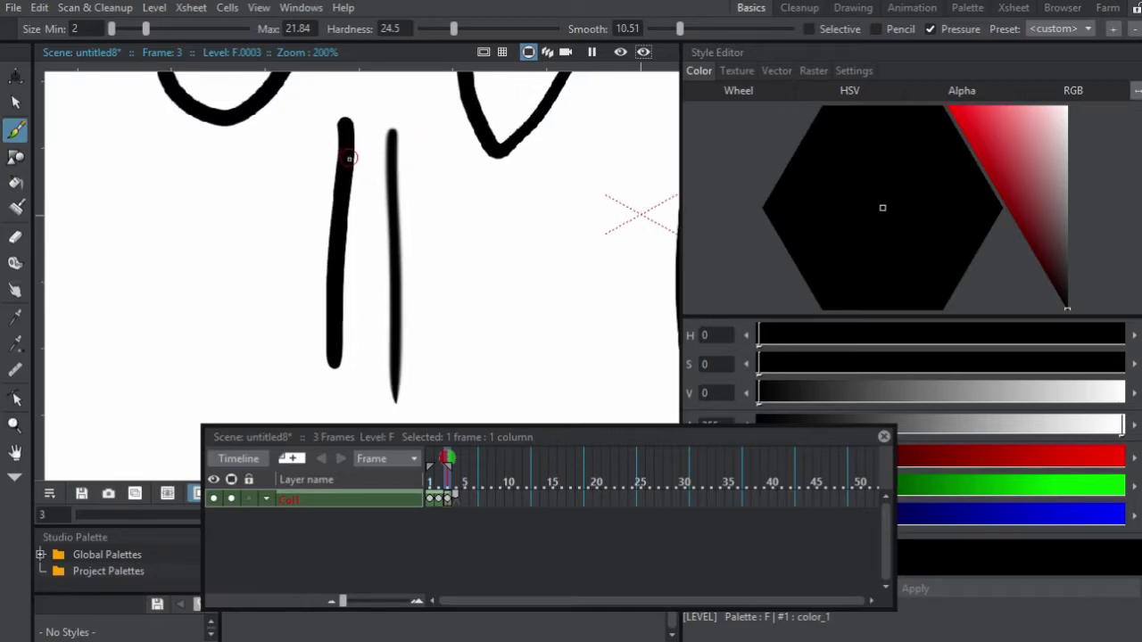
left_click_drag(367, 177, 350, 200)
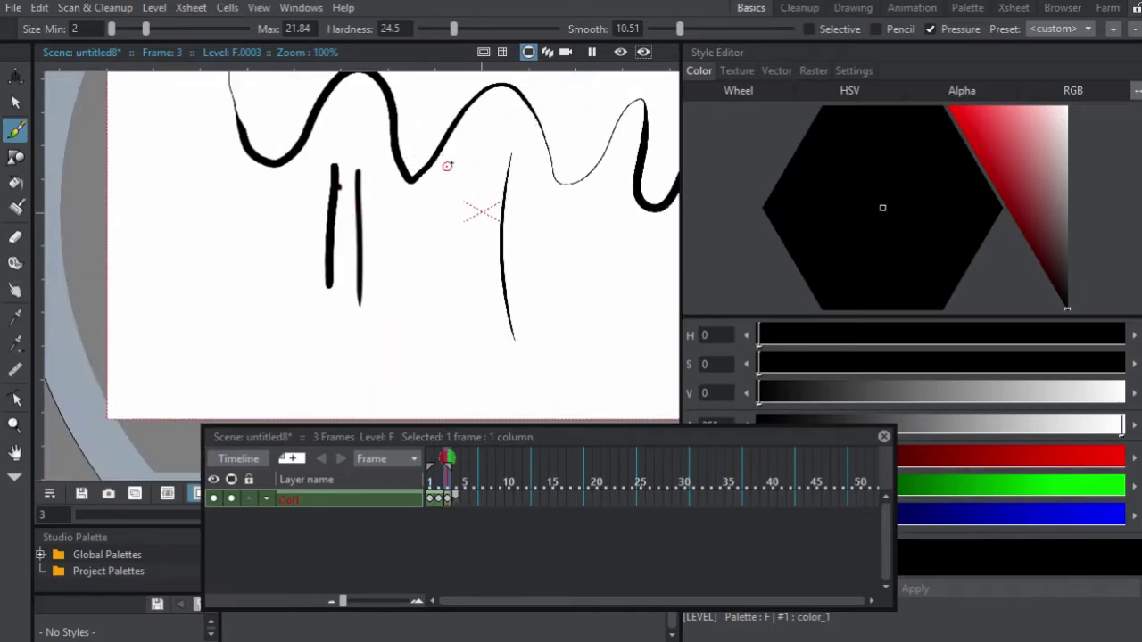
left_click_drag(449, 166, 430, 209)
Undock the viewer, dock it across the full window width above the palettes and enlarge its height to show most of the canvas.
left_click_drag(656, 52, 644, 65)
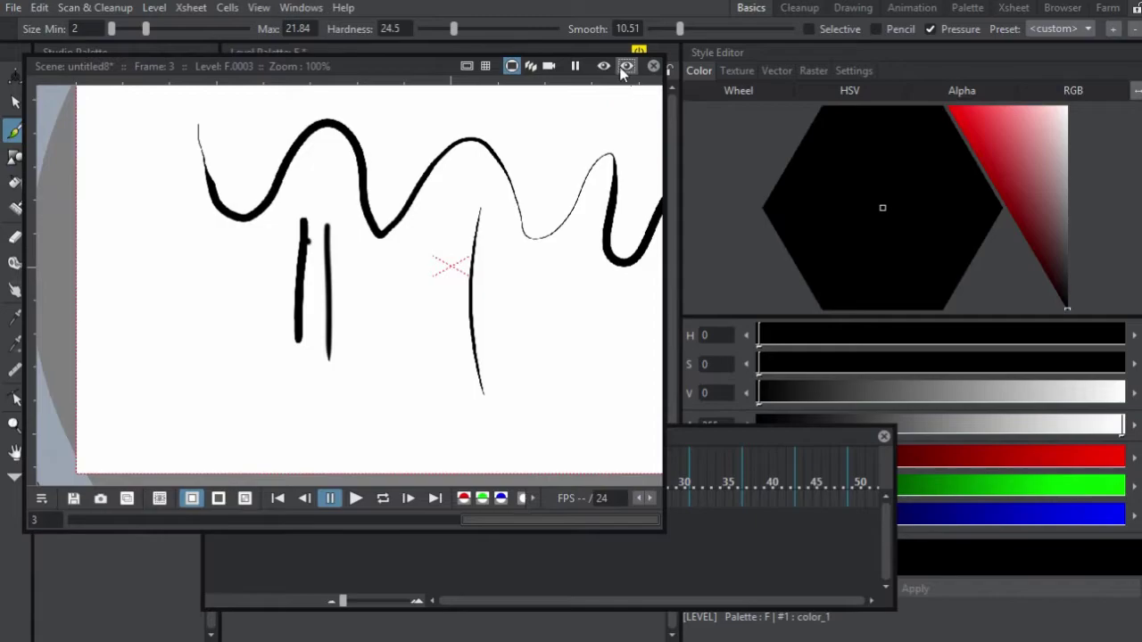
left_click_drag(419, 68, 497, 50)
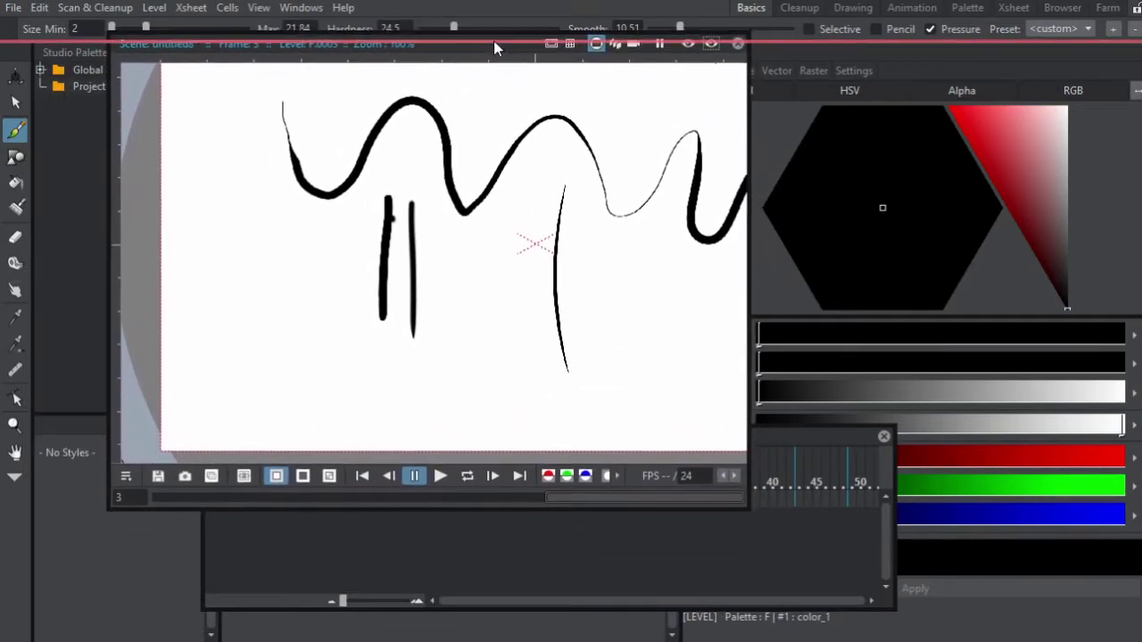
left_click_drag(494, 41, 408, 44)
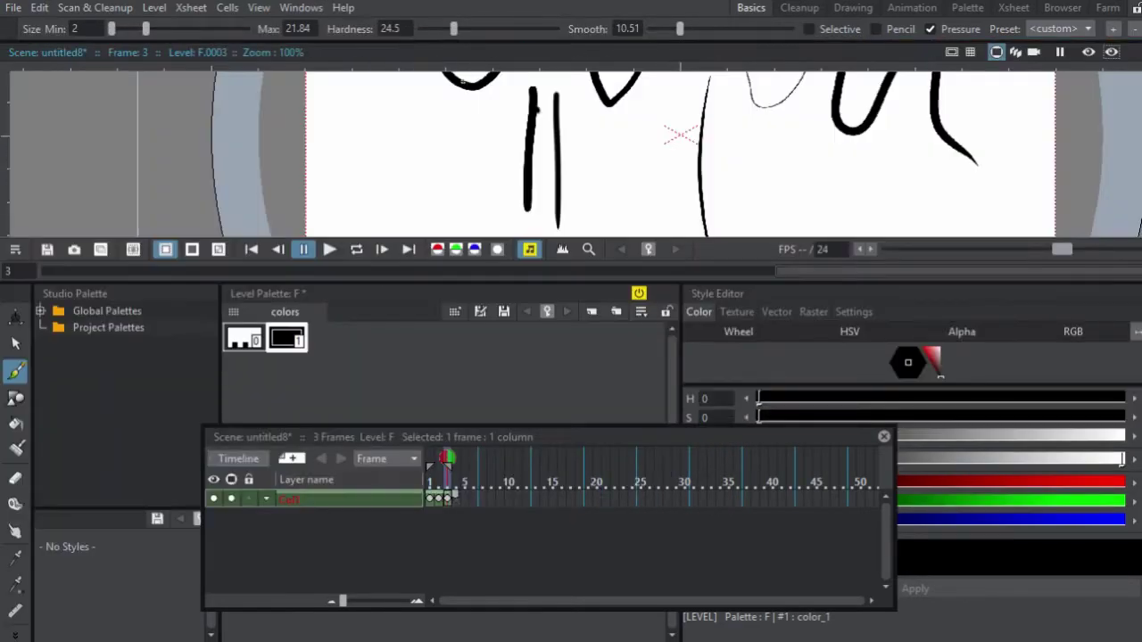
left_click_drag(500, 282, 499, 486)
left_click_drag(572, 248, 419, 291)
left_click_drag(482, 247, 426, 244)
Undock the Style Editor, dock it beside the viewer and place the floating timeline over the canvas's lower edge.
left_click_drag(586, 431, 727, 188)
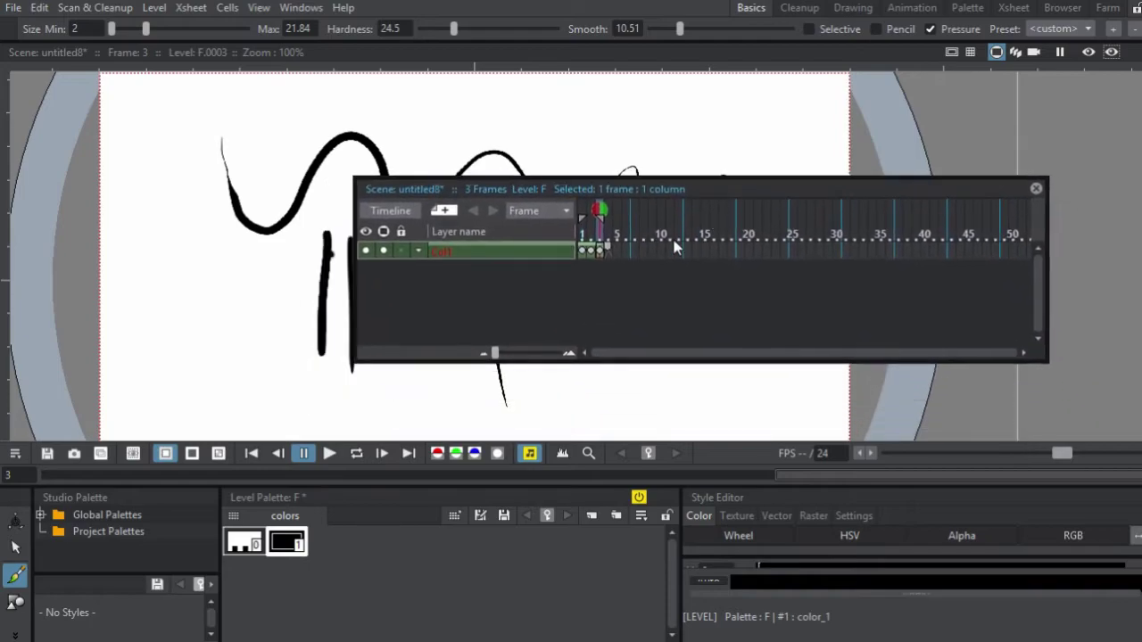
left_click(301, 453)
left_click_drag(781, 500, 632, 412)
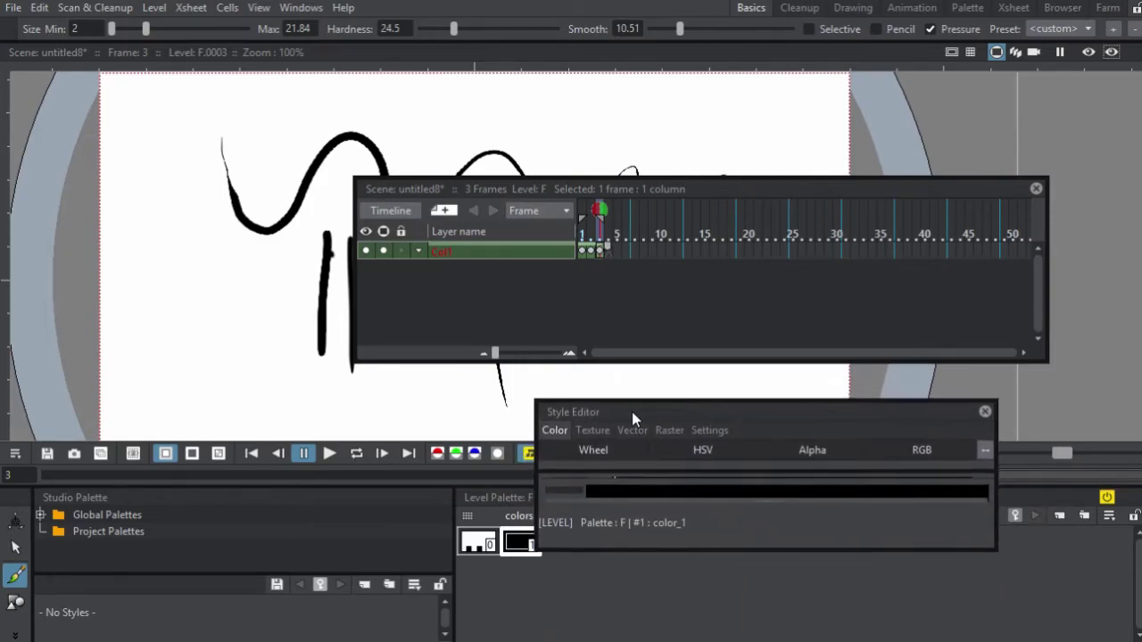
left_click_drag(735, 200, 656, 351)
left_click_drag(661, 287, 575, 498)
left_click_drag(642, 416, 1128, 214)
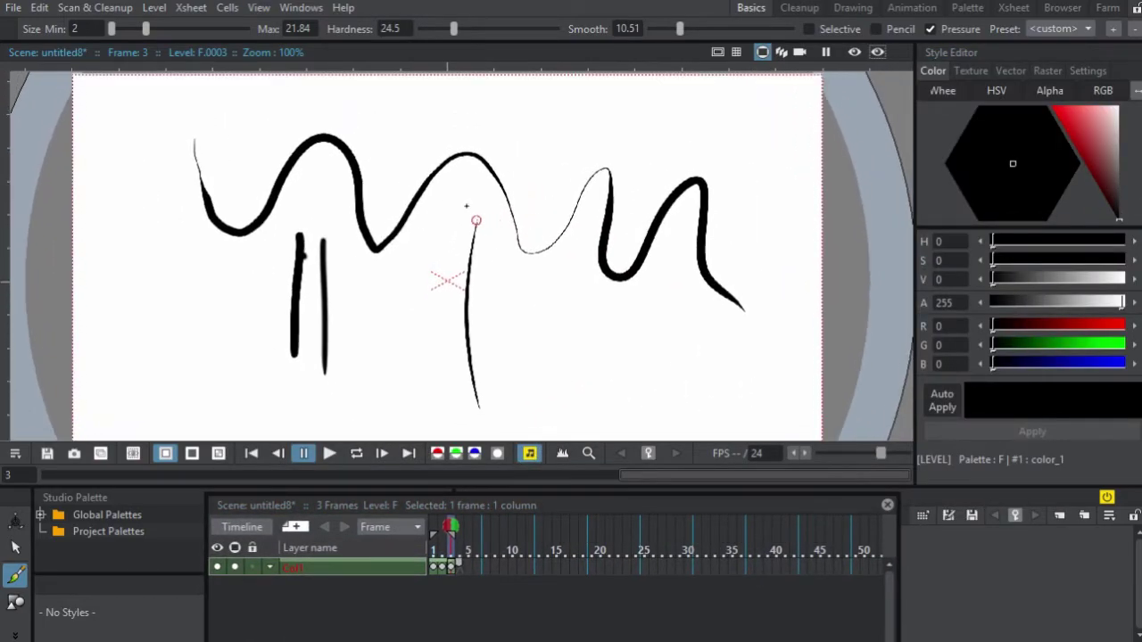
left_click_drag(415, 509, 365, 439)
mouse_move(413, 237)
left_mouse_down()
mouse_move(455, 174)
mouse_move(561, 86)
left_mouse_up()
Set the brush hardness to 62.91, trying freehand test strokes before and after the change and undoing them.
mouse_move(351, 162)
left_mouse_down()
mouse_move(362, 165)
mouse_move(336, 163)
mouse_move(348, 177)
mouse_move(393, 162)
left_mouse_up()
key("ctrl+z")
left_click_drag(455, 29, 496, 30)
mouse_move(354, 159)
left_mouse_down()
mouse_move(288, 220)
mouse_move(403, 215)
mouse_move(294, 232)
mouse_move(404, 209)
mouse_move(293, 204)
mouse_move(397, 263)
left_mouse_up()
key("ctrl+z")
Set the brush smoothing to 0, try drawing circles beside the vertical strokes and undo them.
left_click_drag(680, 28, 666, 29)
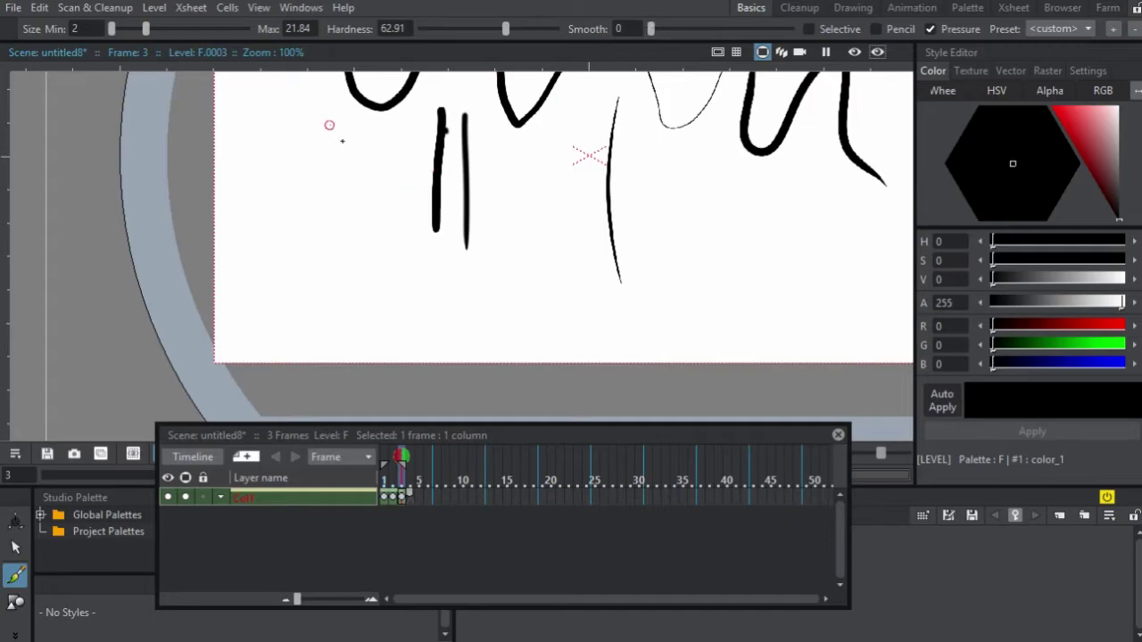
mouse_move(334, 143)
left_mouse_down()
mouse_move(371, 273)
mouse_move(269, 250)
mouse_move(380, 184)
mouse_move(362, 279)
mouse_move(272, 193)
left_mouse_up()
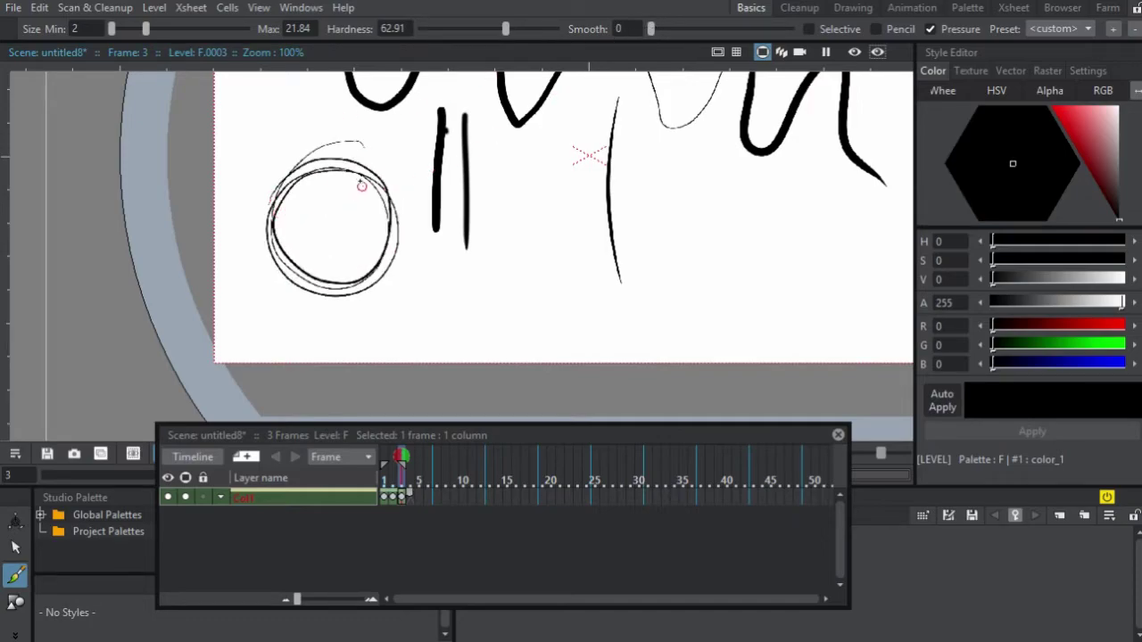
key("ctrl+z")
mouse_move(357, 166)
left_mouse_down()
mouse_move(289, 225)
mouse_move(399, 189)
mouse_move(323, 277)
mouse_move(347, 163)
mouse_move(352, 277)
mouse_move(387, 177)
mouse_move(335, 280)
left_mouse_up()
key("ctrl+z")
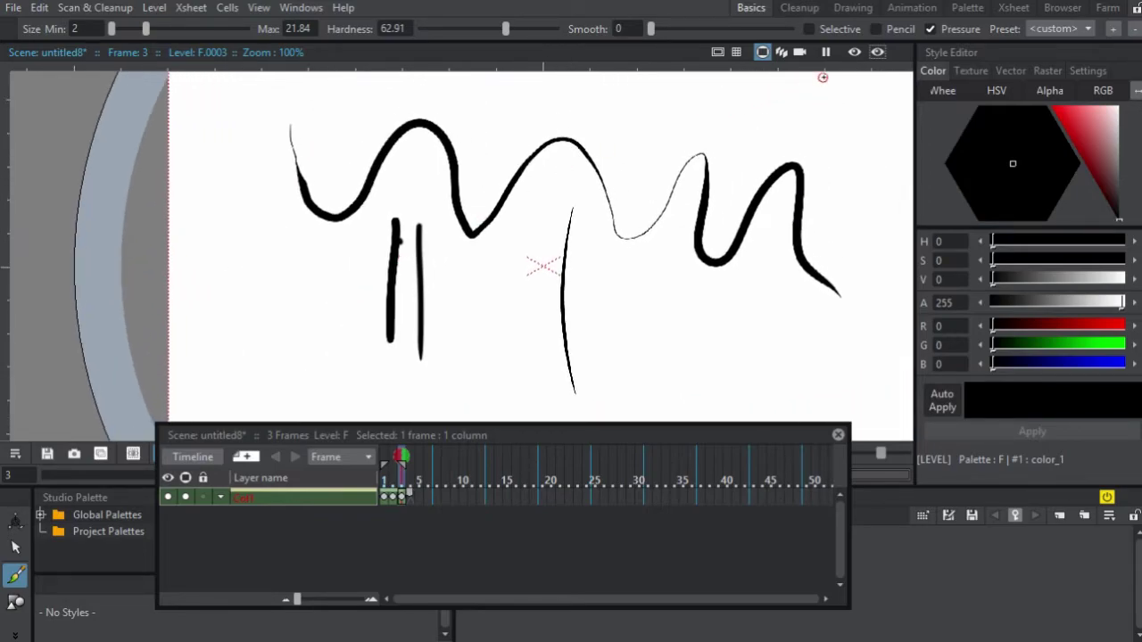
Enable the brush's Pencil option, try drawing a circle above the end of the wavy line and undo it.
left_click_drag(751, 159, 670, 215)
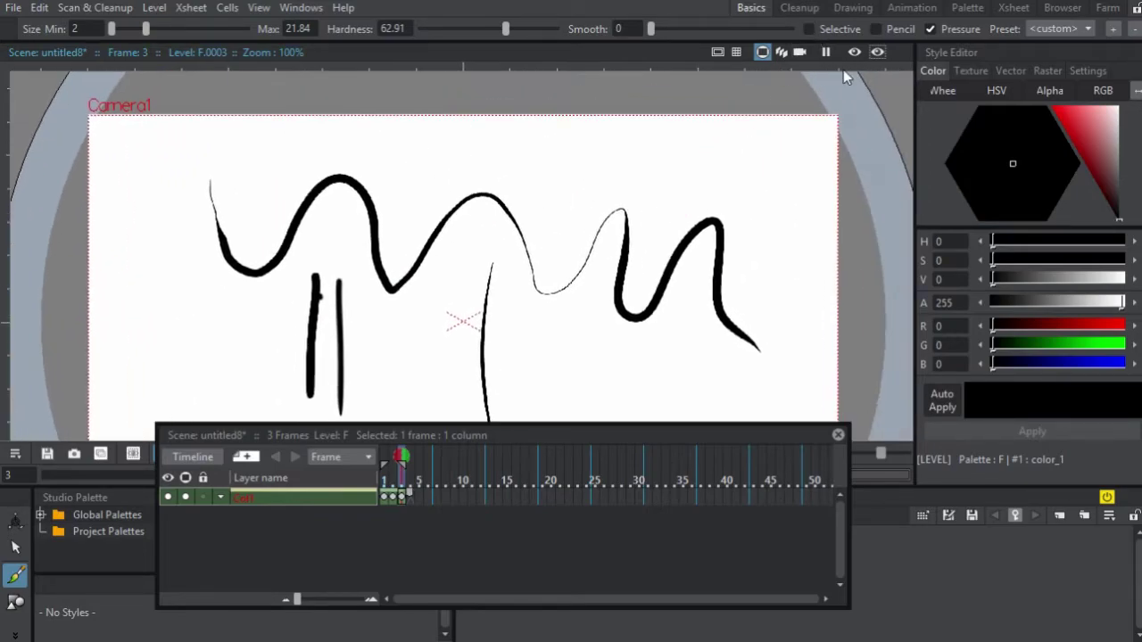
left_click(877, 29)
mouse_move(656, 170)
left_mouse_down()
mouse_move(658, 148)
mouse_move(721, 128)
mouse_move(725, 197)
mouse_move(765, 154)
mouse_move(788, 171)
mouse_move(773, 153)
mouse_move(758, 159)
left_mouse_up()
key("ctrl+z")
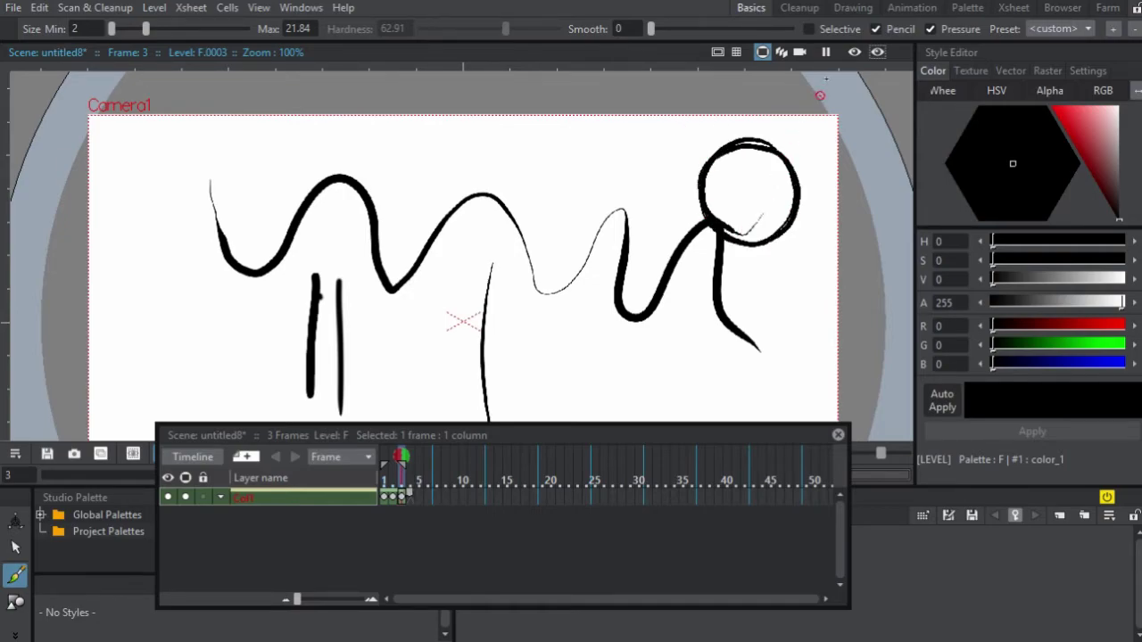
key("ctrl+z")
Set the brush smoothing to 11.15, try a smoothed pencil circle above the wavy line's end and undo it.
left_click_drag(650, 29, 683, 37)
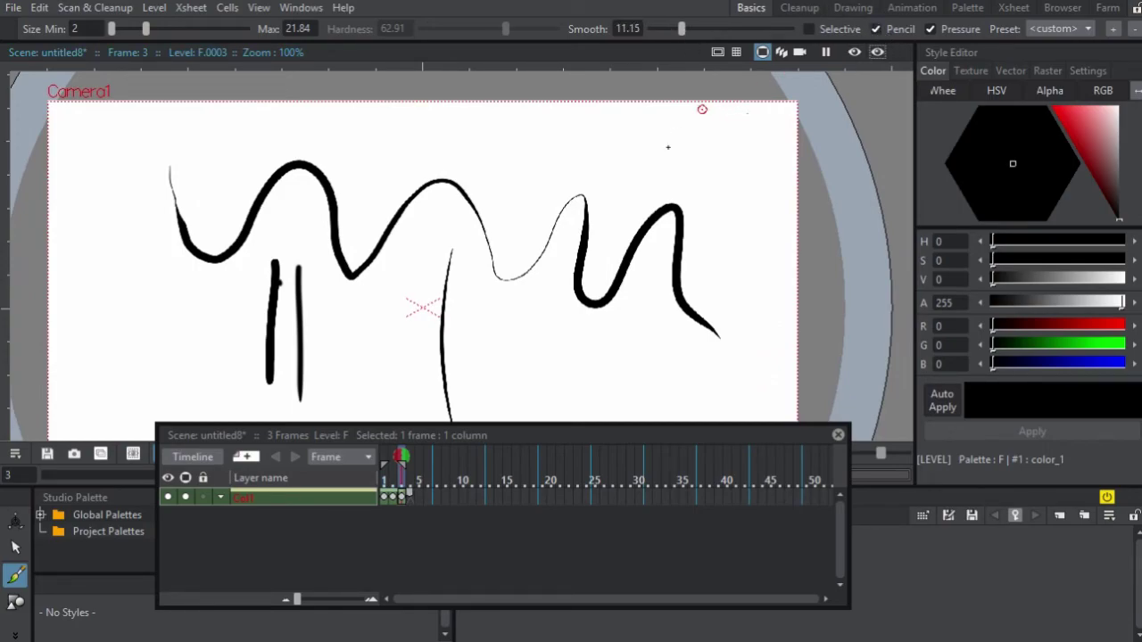
mouse_move(703, 109)
left_mouse_down()
mouse_move(680, 220)
mouse_move(759, 206)
mouse_move(701, 175)
left_mouse_up()
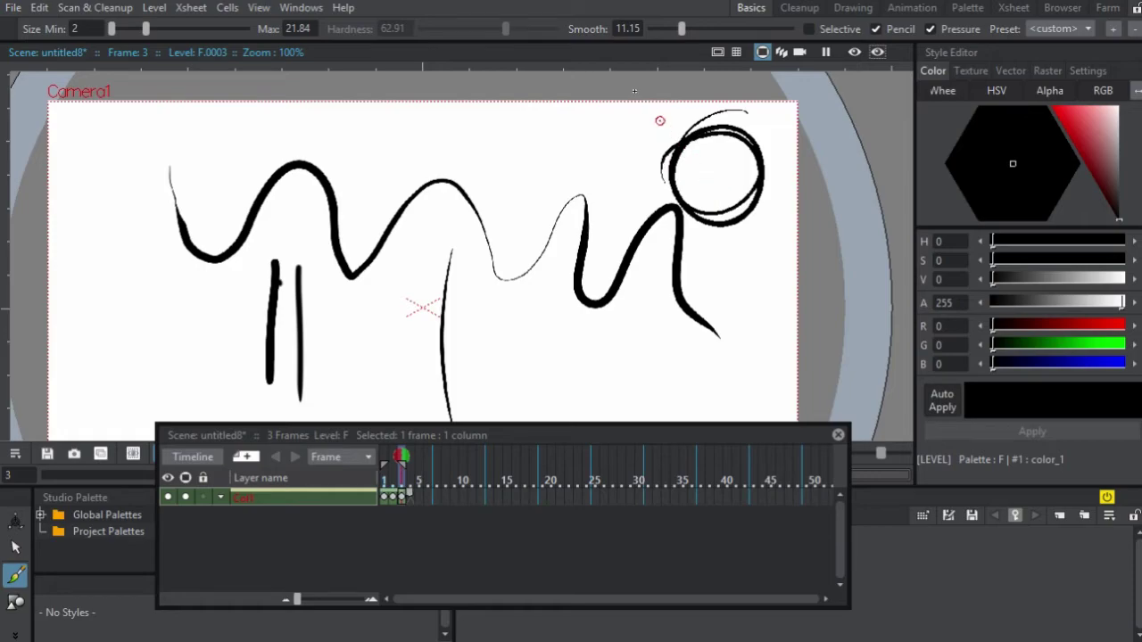
key("ctrl+z")
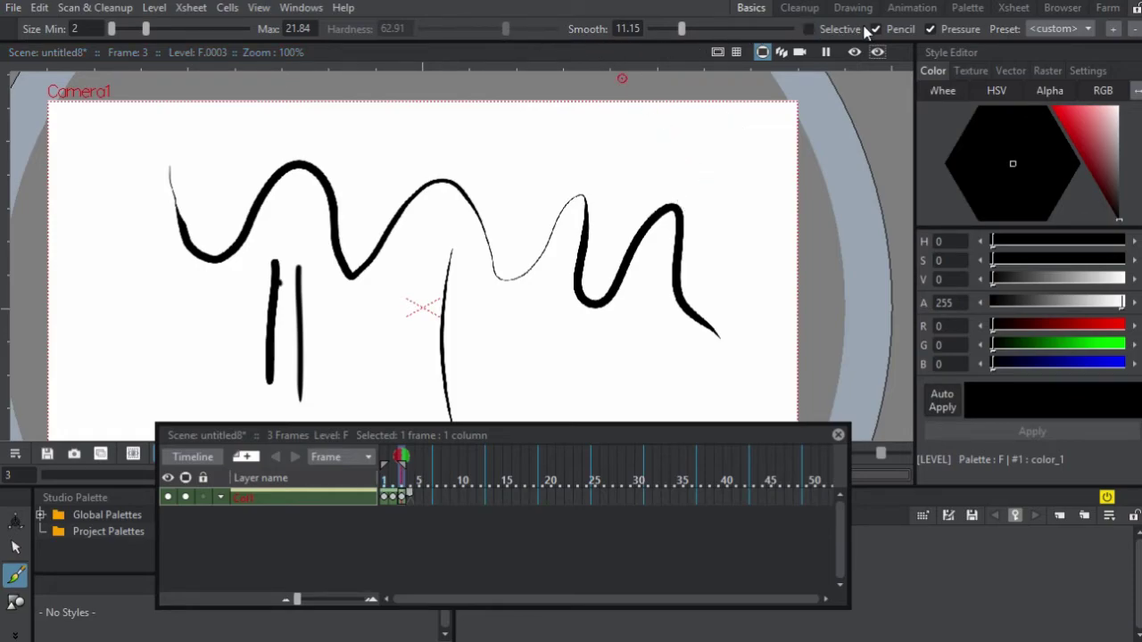
Try a looping pencil stroke and undo it, then disable the Pencil option, try another test stroke and undo it.
mouse_move(688, 123)
left_mouse_down()
mouse_move(637, 133)
mouse_move(611, 113)
left_mouse_up()
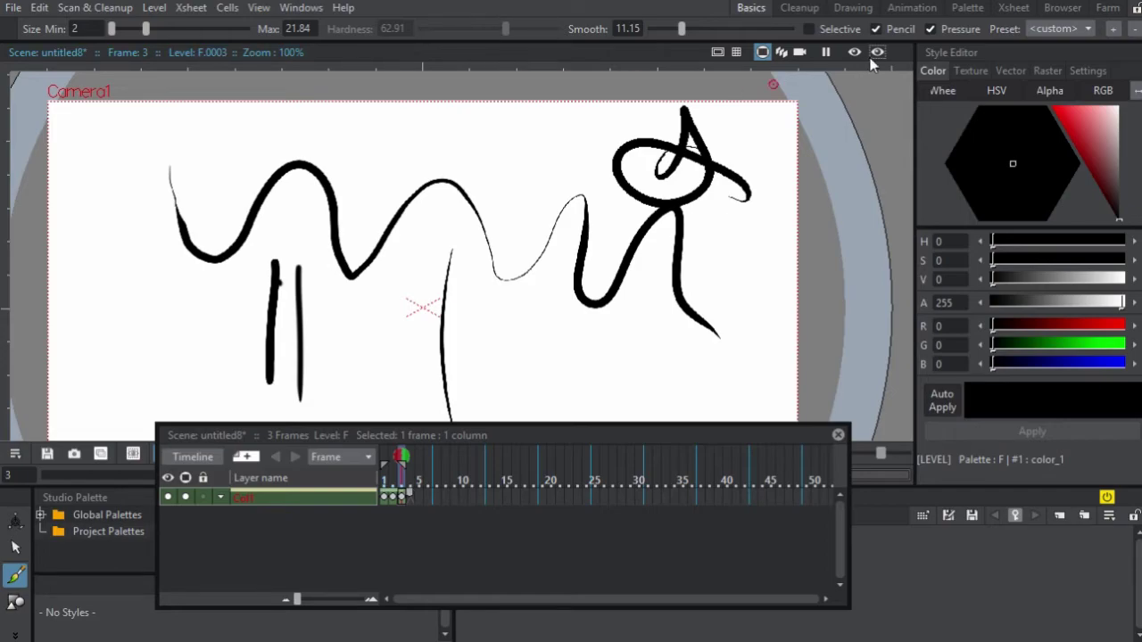
key("ctrl+z")
left_click(876, 29)
mouse_move(740, 171)
left_mouse_down()
mouse_move(665, 158)
mouse_move(750, 166)
left_mouse_up()
key("ctrl+z")
left_click_drag(818, 101, 773, 101)
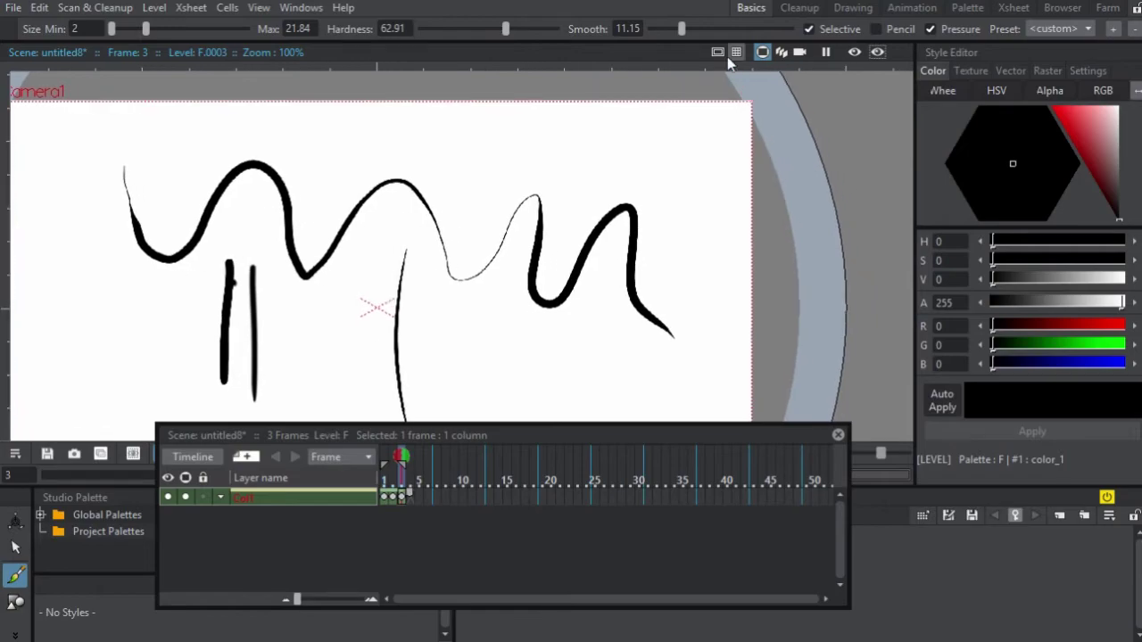
scroll(776, 75, "down", 2)
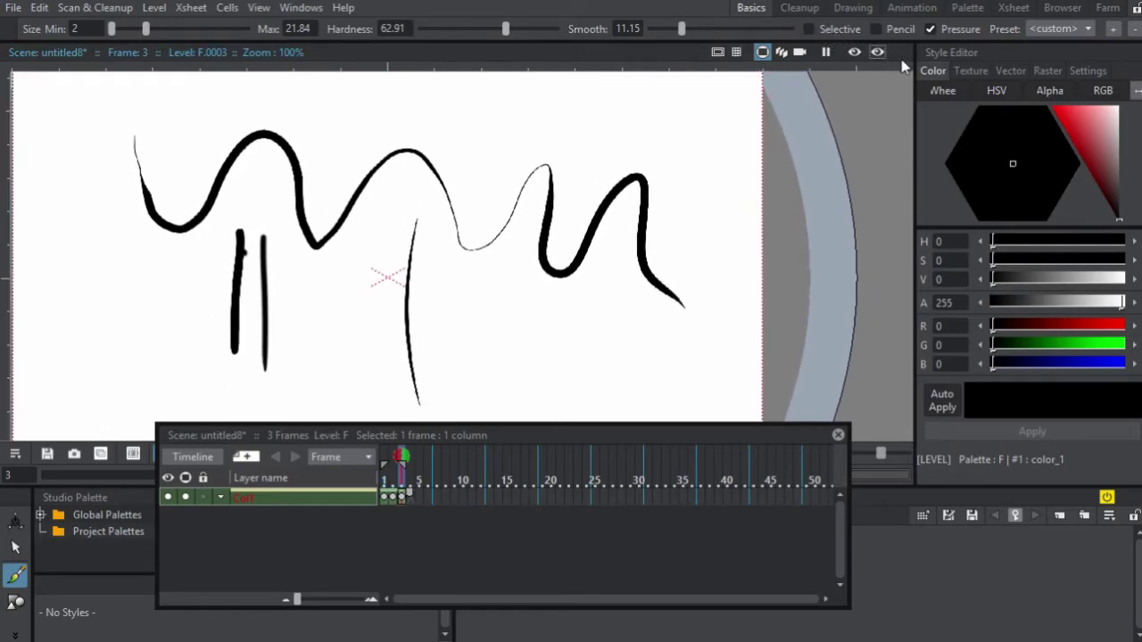
left_click_drag(681, 106, 742, 77)
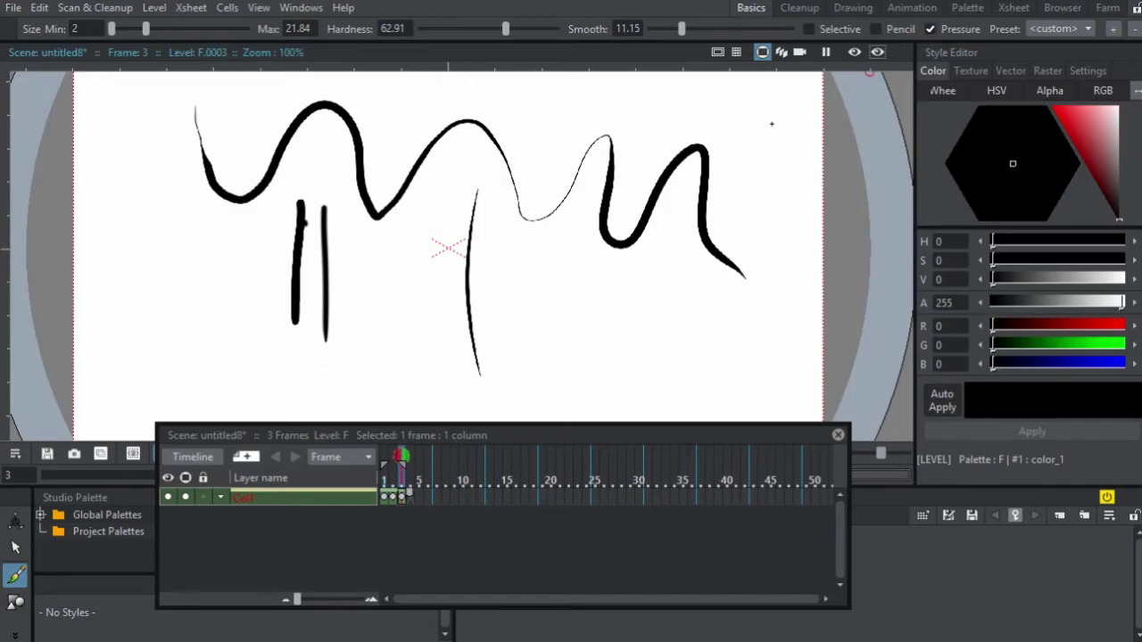
scroll(771, 125, "left", 2)
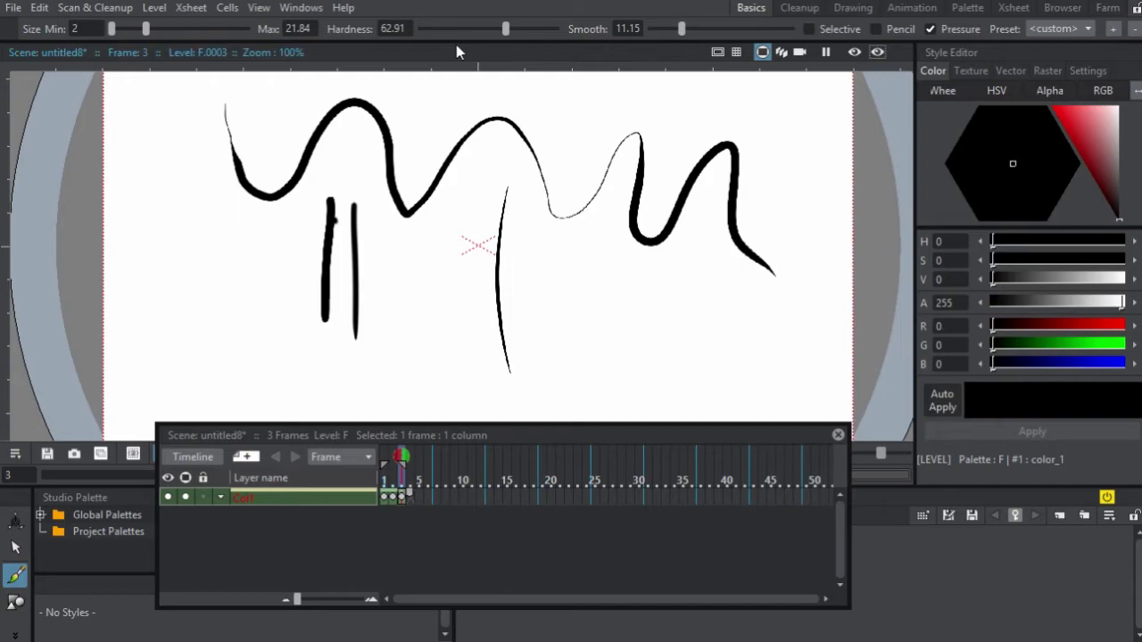
Apply the Sketch preset to the brush.
left_click(1024, 27)
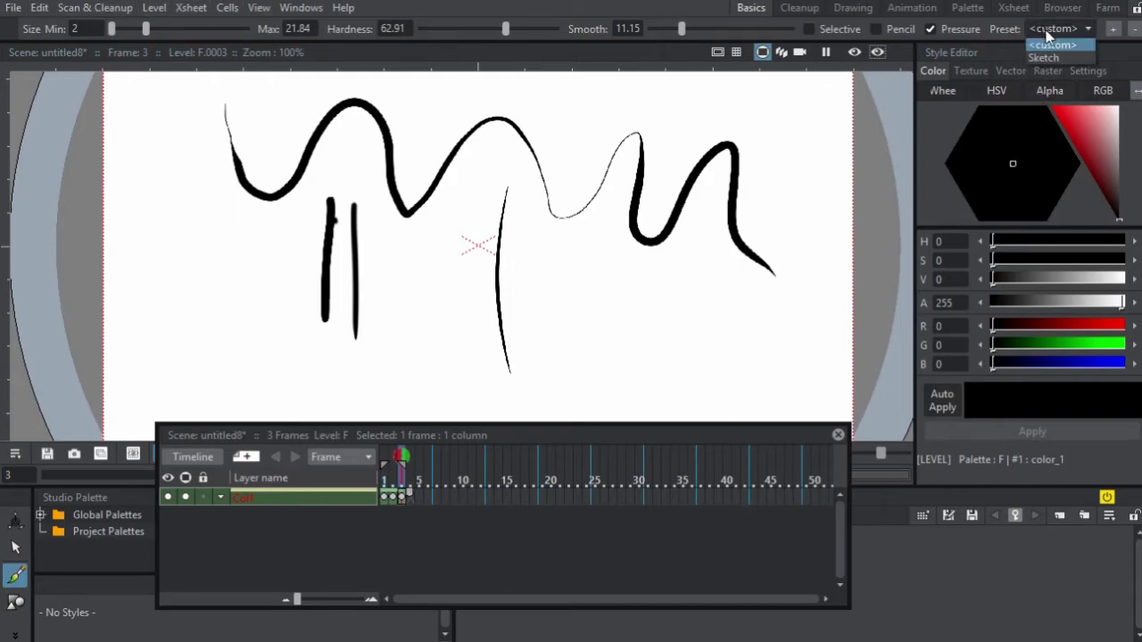
left_click(1047, 60)
left_click_drag(706, 143, 723, 157)
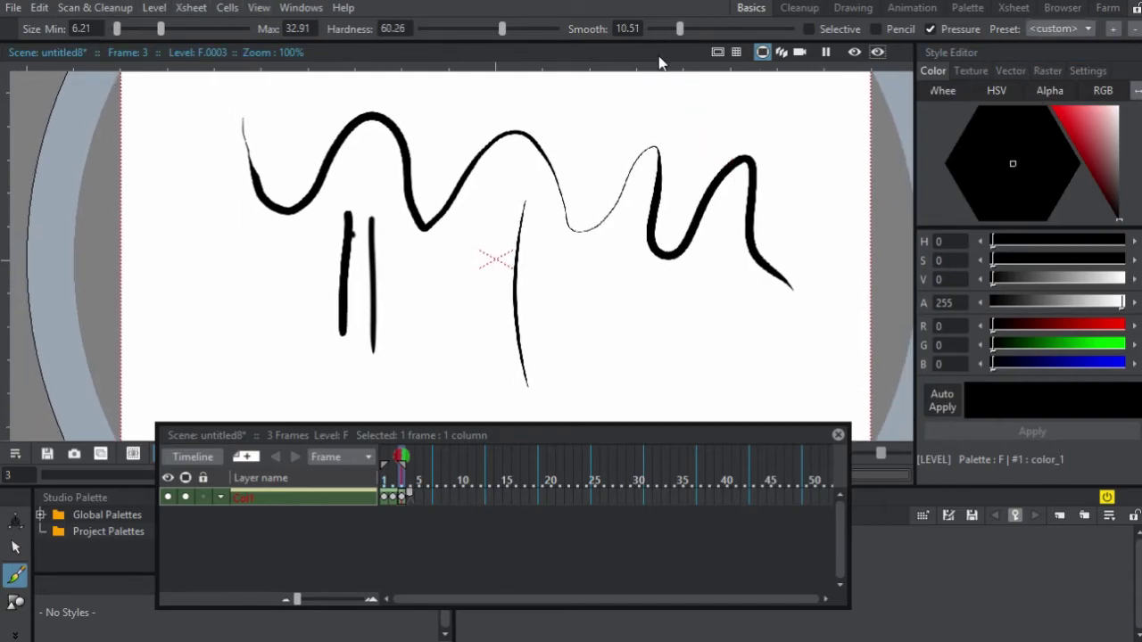
left_click_drag(665, 99, 676, 110)
scroll(219, 91, "left", 2)
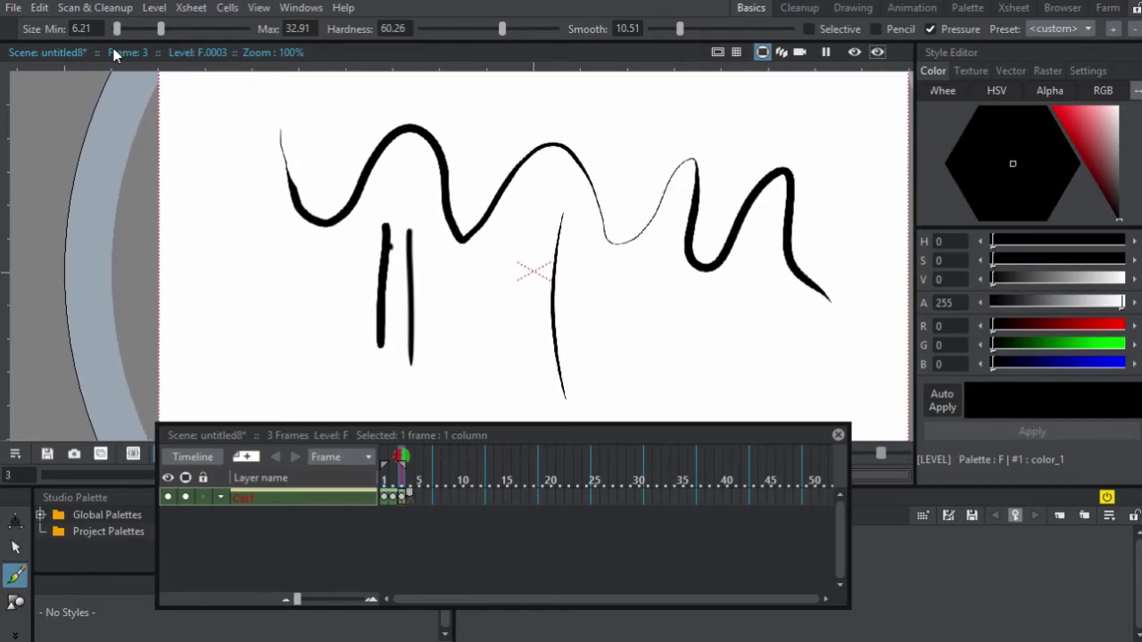
mouse_move(326, 87)
left_mouse_down()
mouse_move(363, 102)
mouse_move(288, 82)
left_mouse_up()
Try drawing circles above the wavy line with the Sketch preset's brush settings and undo them.
left_click_drag(287, 82, 224, 194)
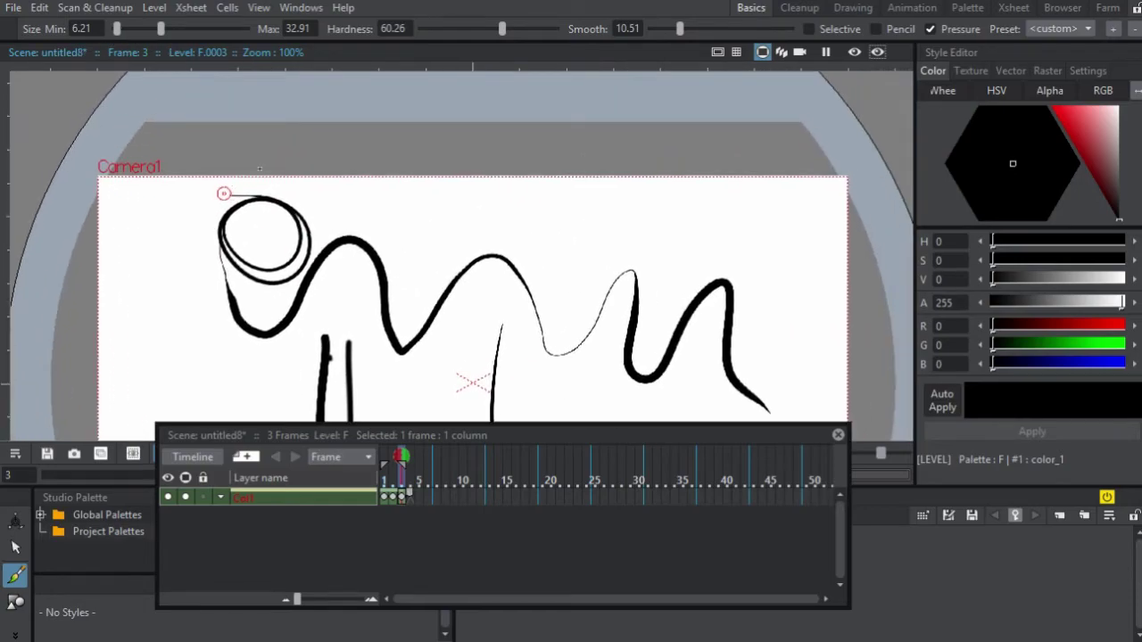
left_click_drag(475, 181, 470, 126)
key("ctrl+z")
mouse_move(600, 146)
left_mouse_down()
mouse_move(574, 132)
mouse_move(599, 168)
left_mouse_up()
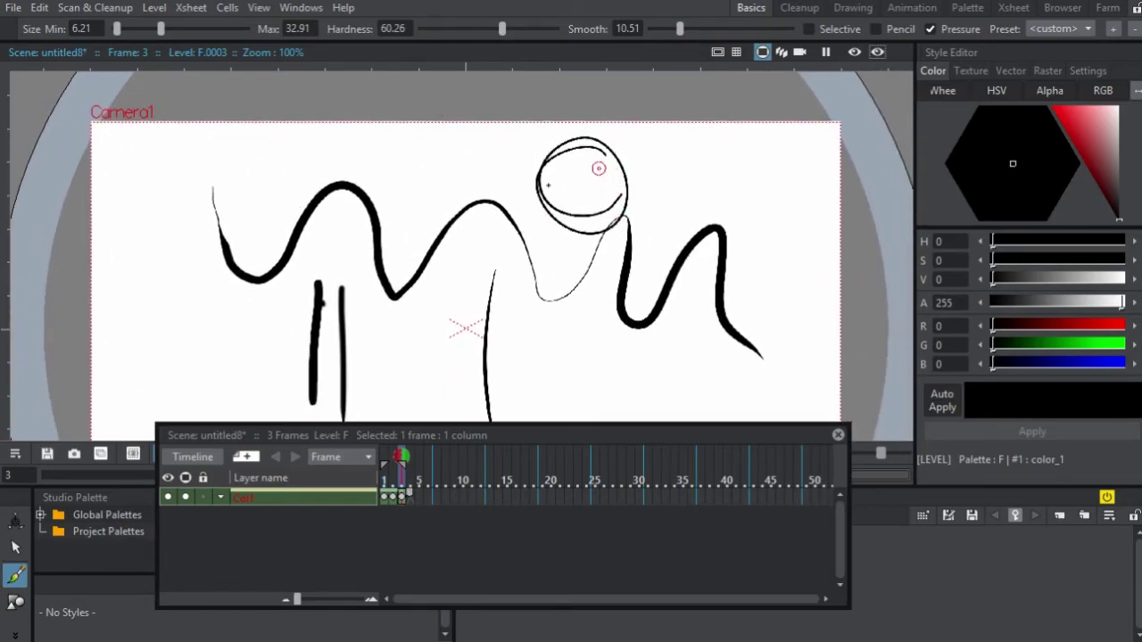
key("ctrl+z")
left_click_drag(525, 173, 555, 120)
scroll(543, 173, "down", 2)
scroll(543, 173, "left", 1)
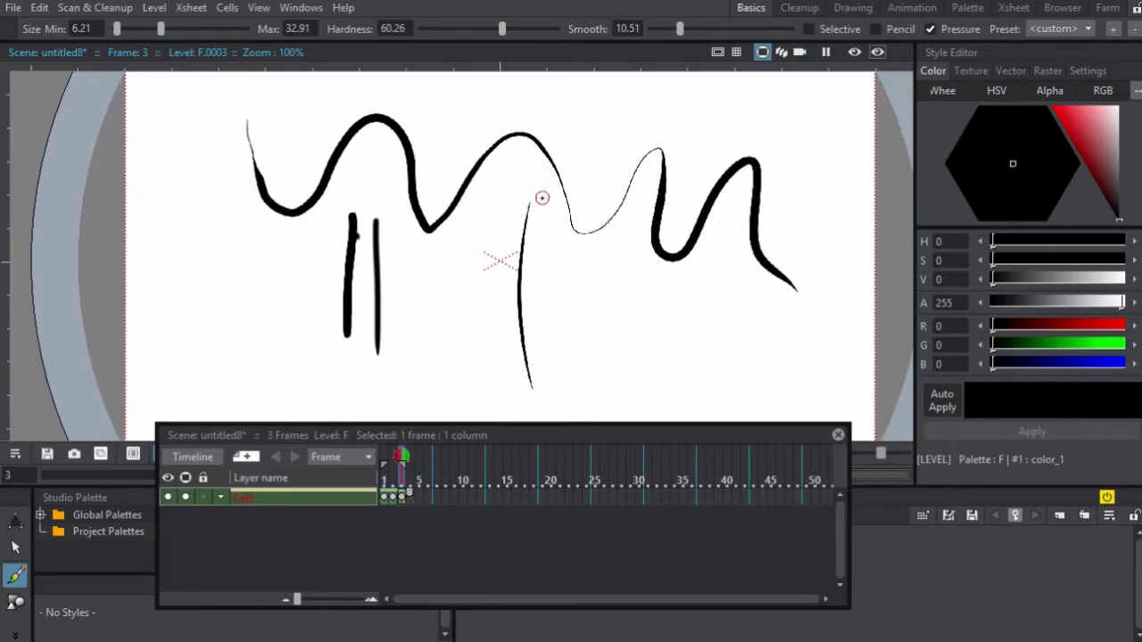
Switch the floating timeline to the Xsheet layout and dock it between the viewer and the Style Editor.
key("minus")
left_click_drag(535, 241, 521, 279)
key("plus")
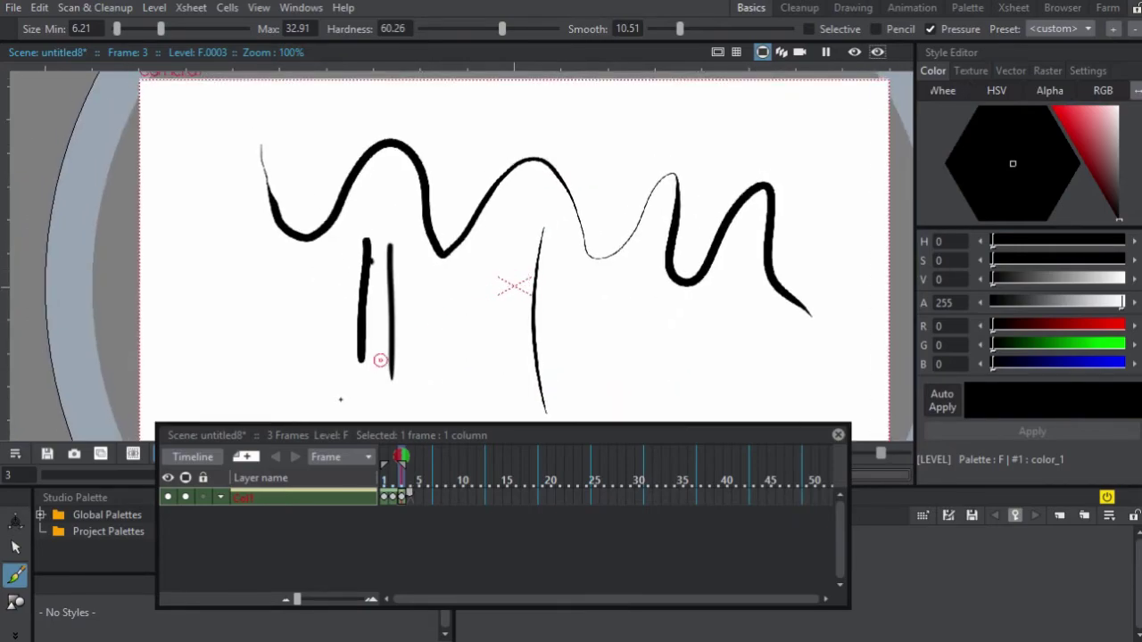
left_click(203, 458)
left_click_drag(292, 439, 914, 124)
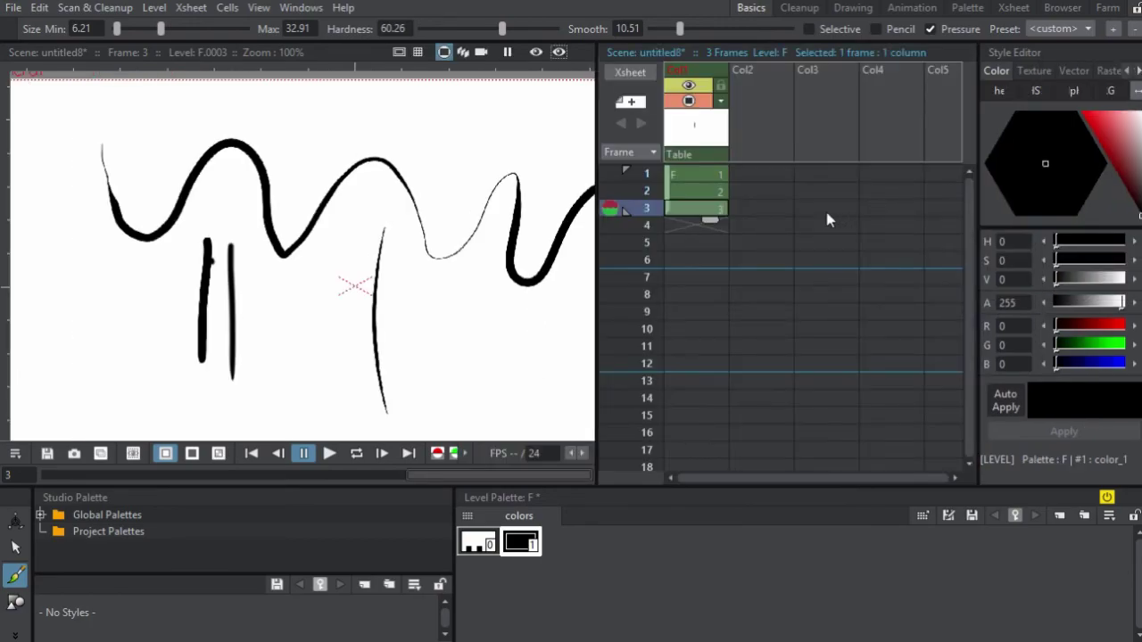
Draw rough brush circles on frames 1, 2 and 3 of the second Xsheet column, beside the first column's strokes.
left_click(754, 178)
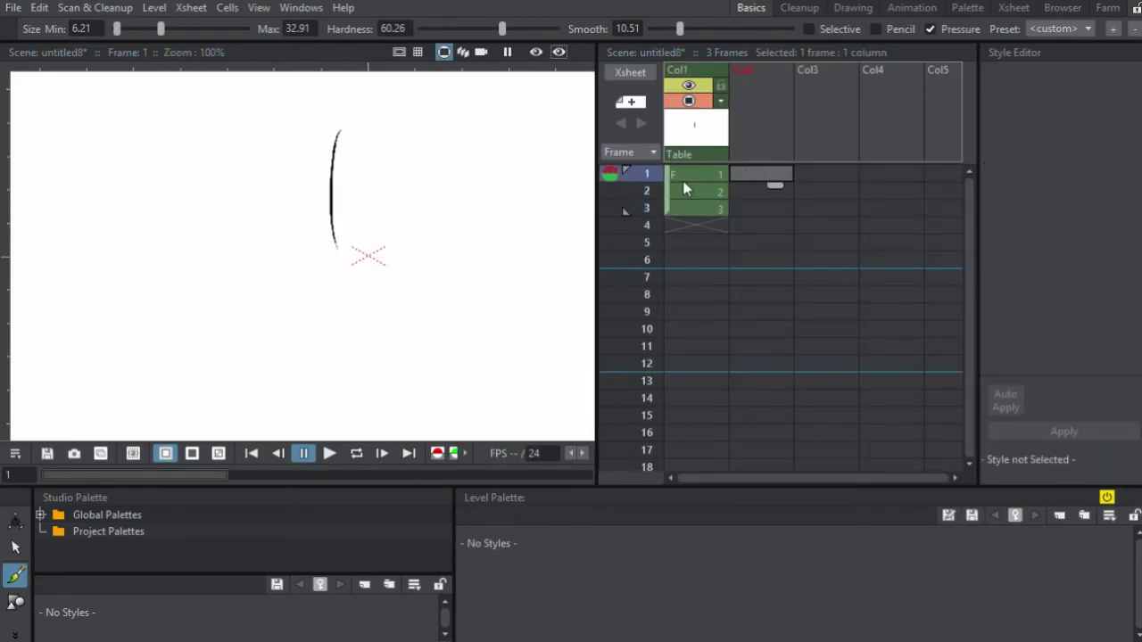
mouse_move(247, 119)
left_mouse_down()
mouse_move(327, 131)
mouse_move(343, 190)
left_mouse_up()
left_click(740, 192)
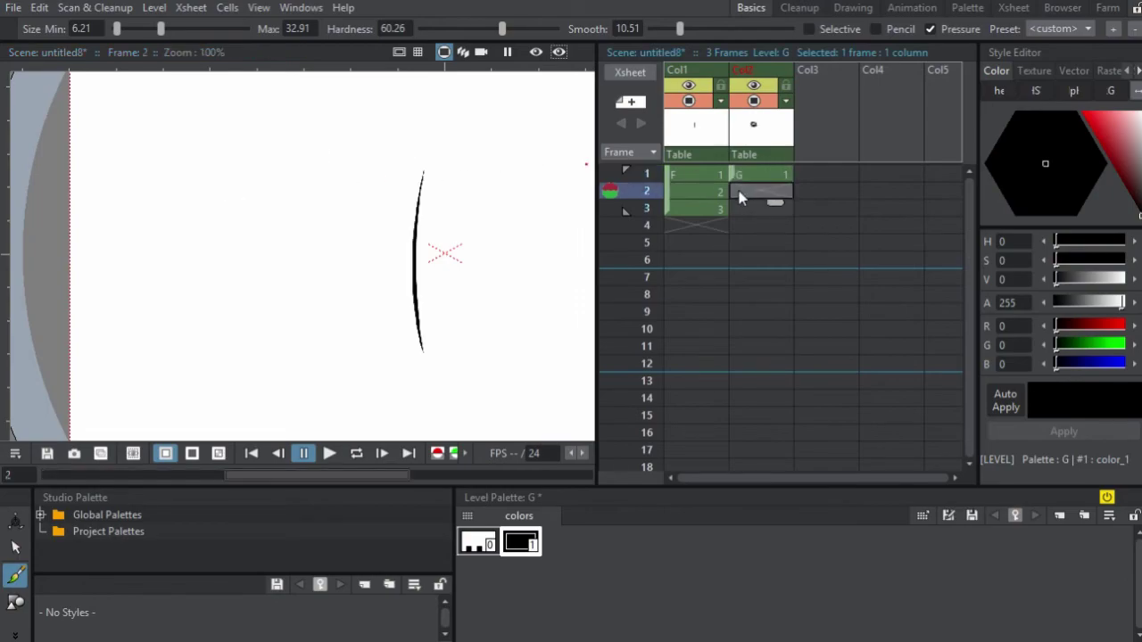
left_click_drag(328, 151, 345, 255)
mouse_move(267, 142)
left_mouse_down()
mouse_move(294, 259)
mouse_move(352, 141)
mouse_move(320, 254)
left_mouse_up()
left_click(750, 210)
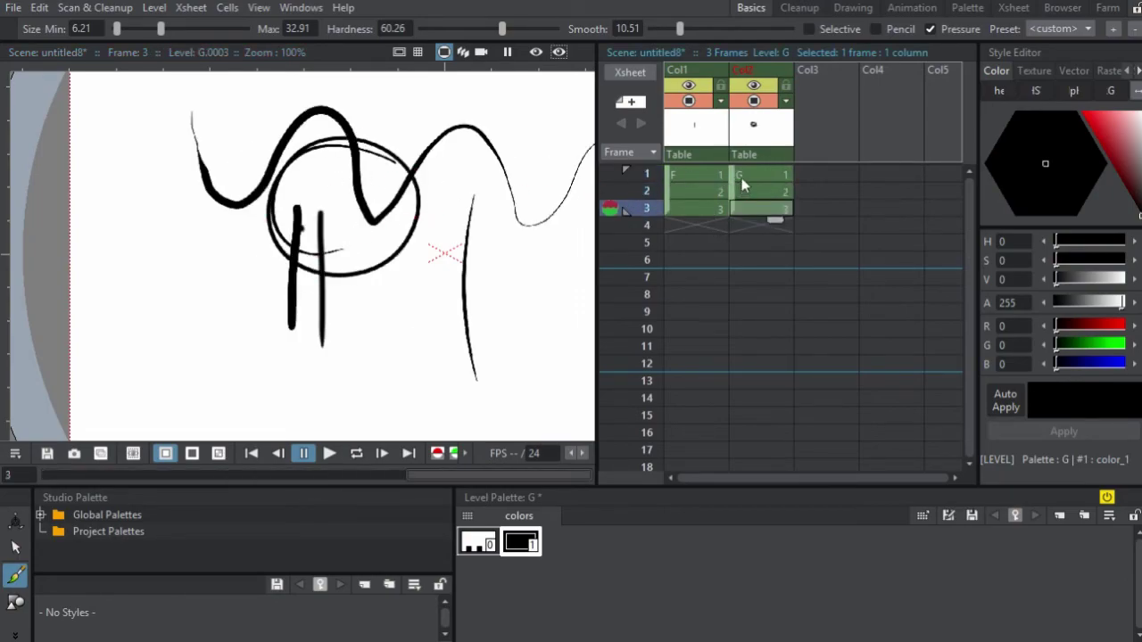
Play the two-column, three-frame animation in a loop and stop it.
left_click(355, 454)
left_click(330, 454)
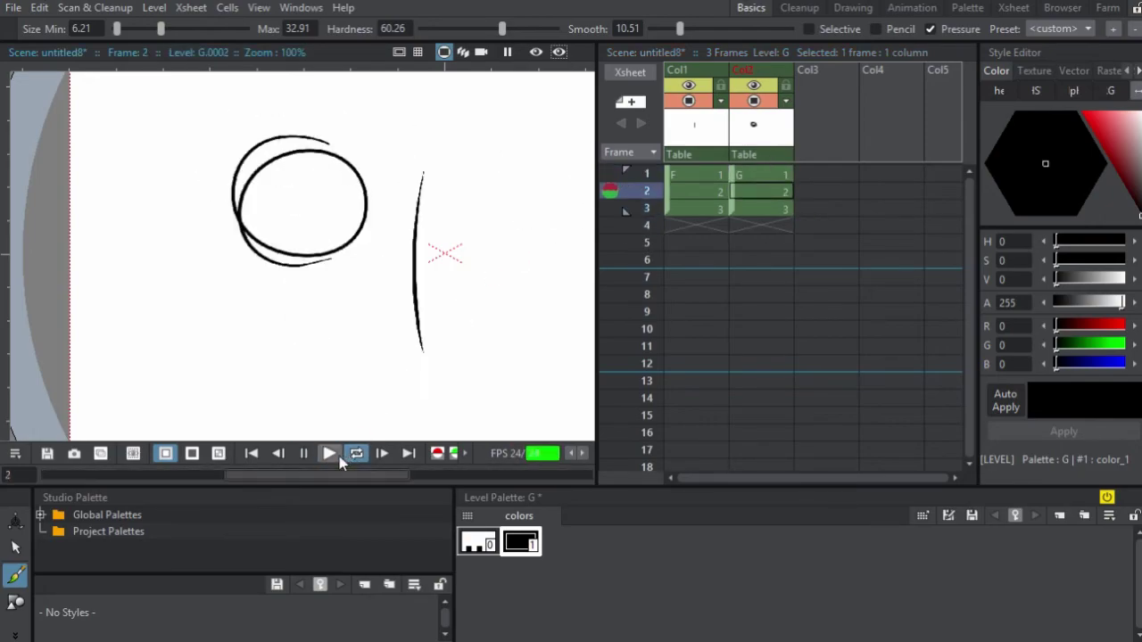
left_click(329, 455)
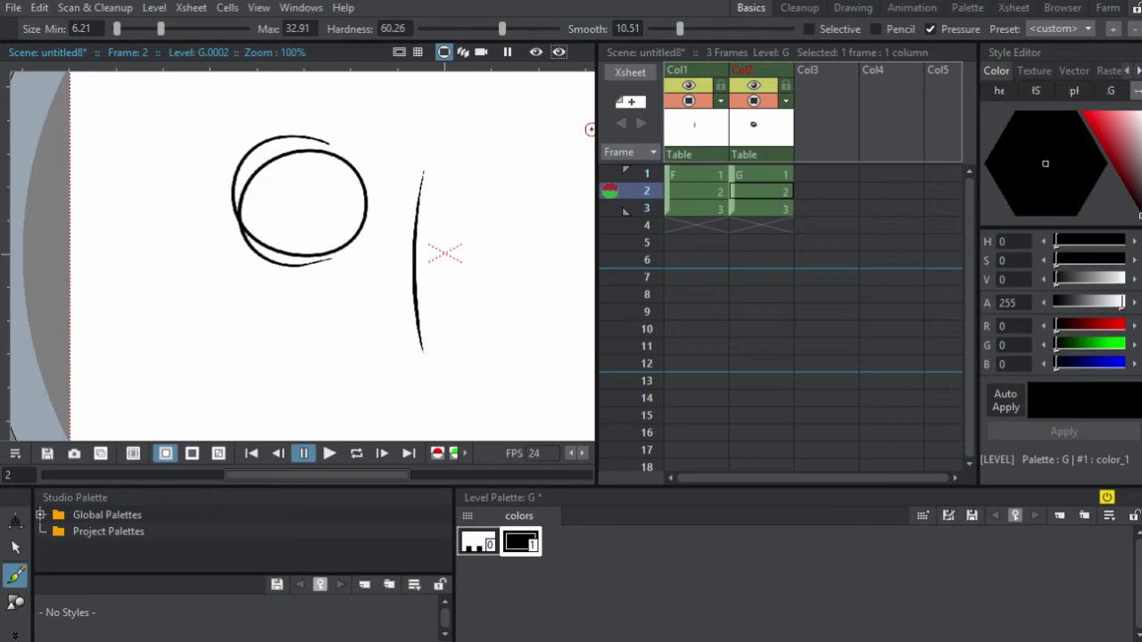
left_click_drag(376, 249, 300, 230)
key("minus")
left_click_drag(389, 250, 355, 251)
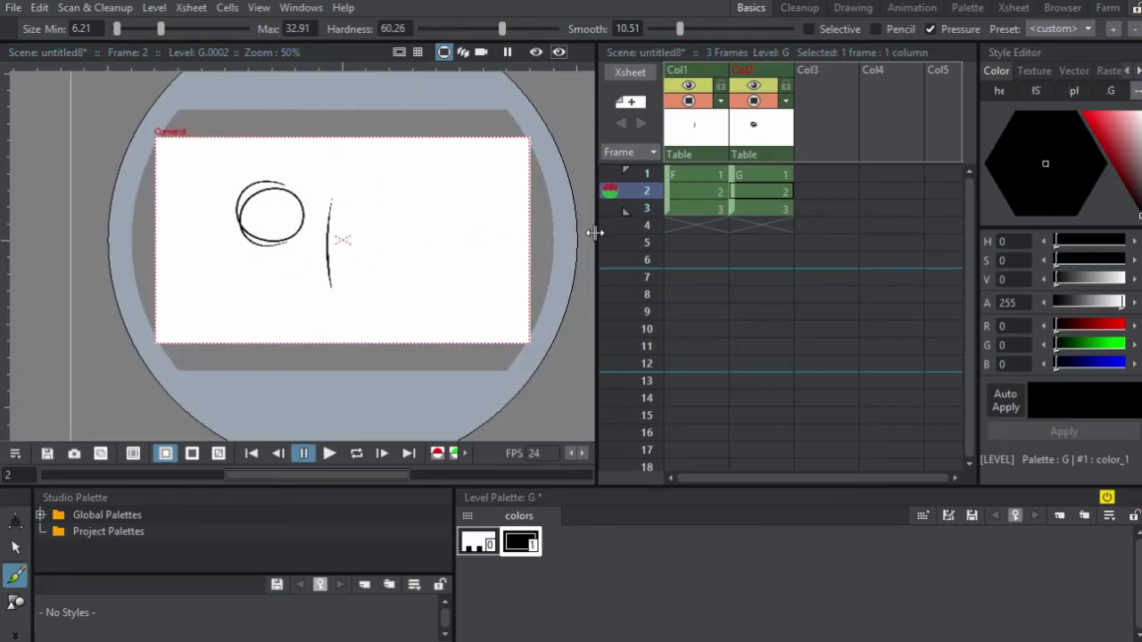
left_click_drag(500, 235, 416, 239)
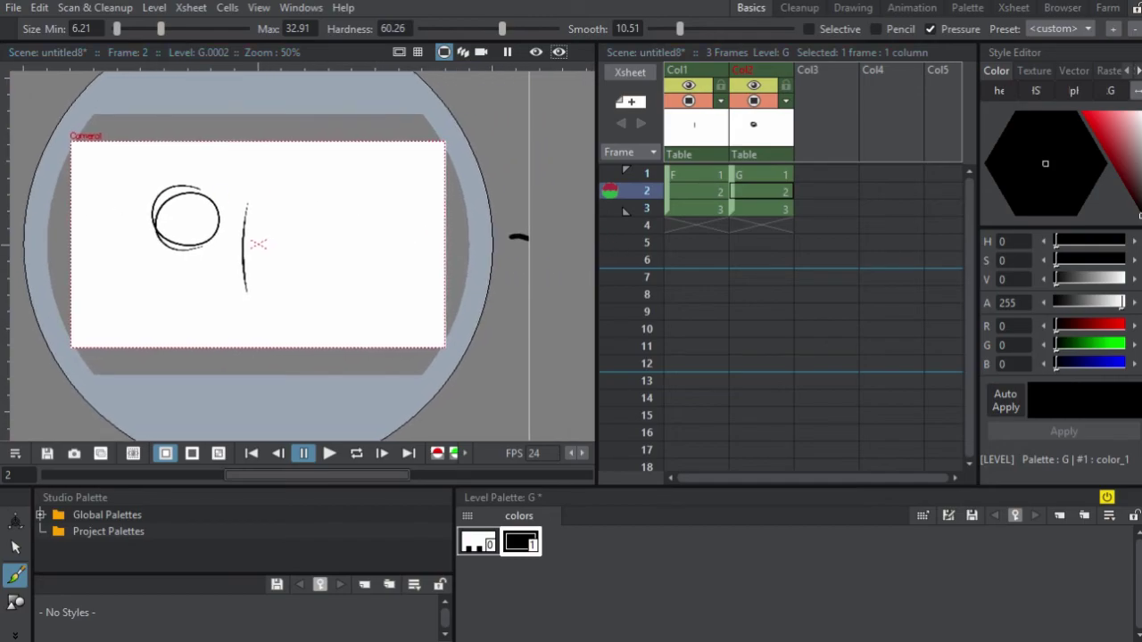
left_click_drag(410, 165, 375, 138)
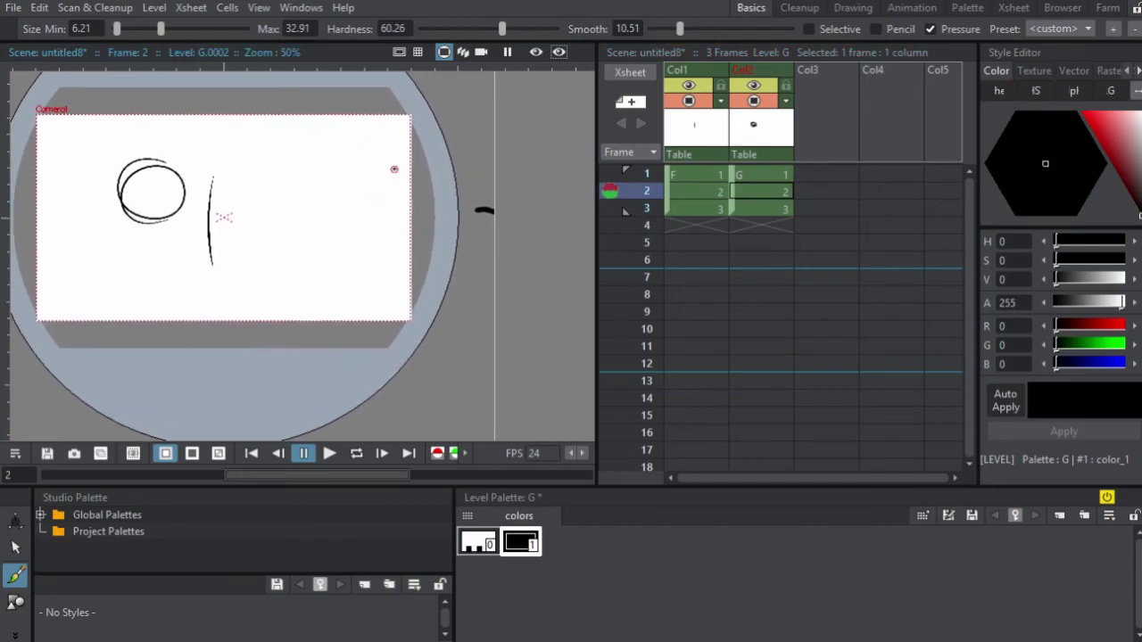
left_click_drag(386, 185, 426, 195)
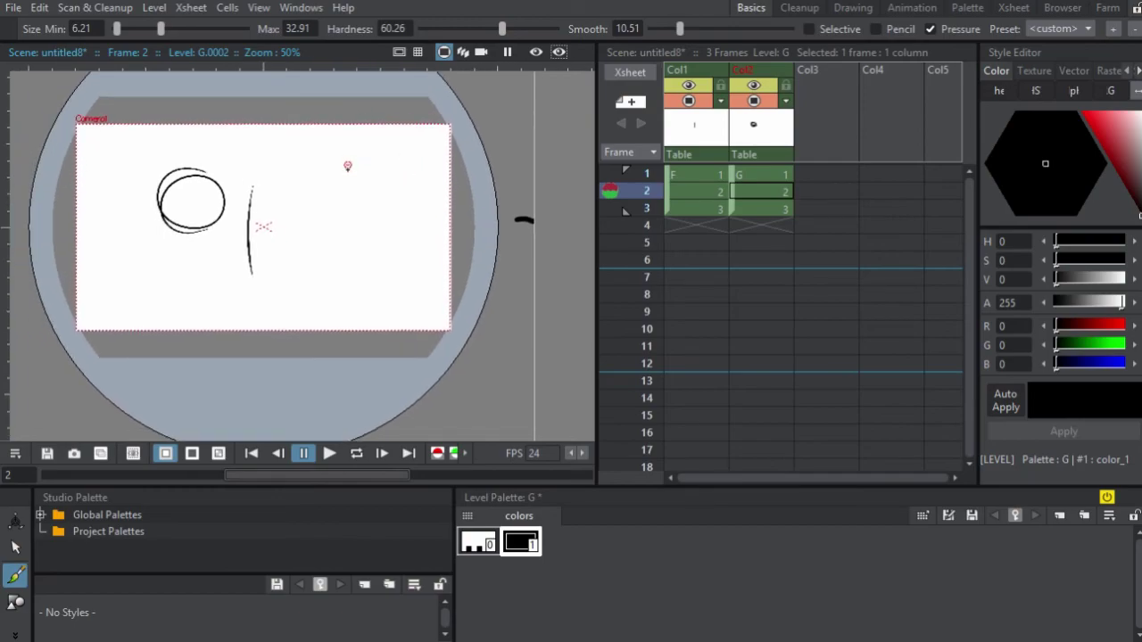